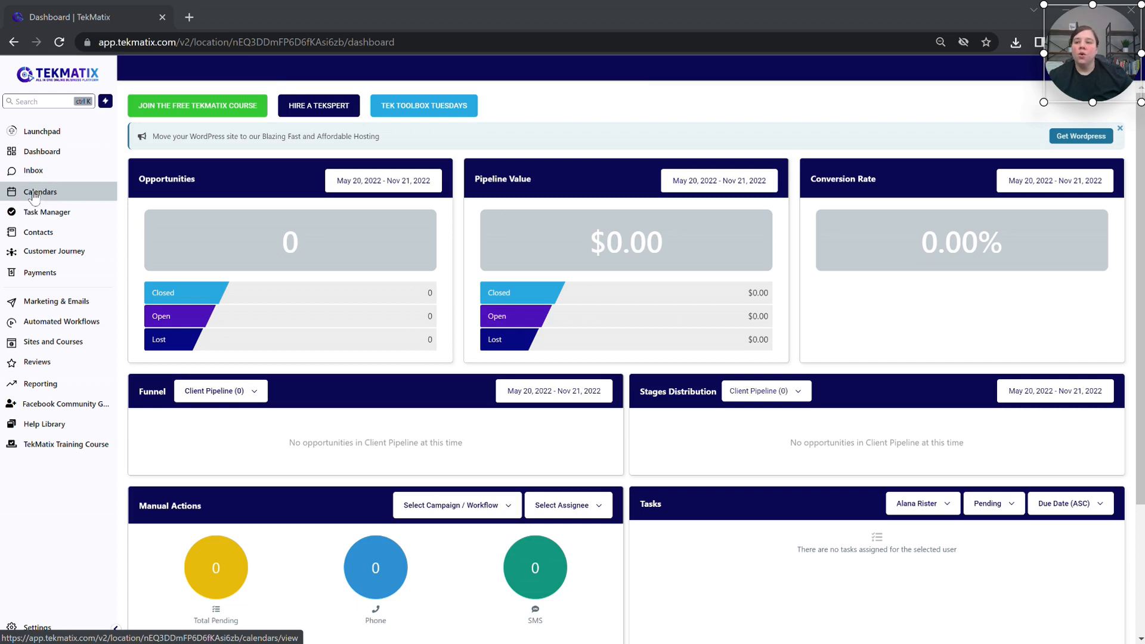
# Step: Open Calendars and page back to the Nov 6–12 week of My Calendar
pyautogui.click(48, 197)
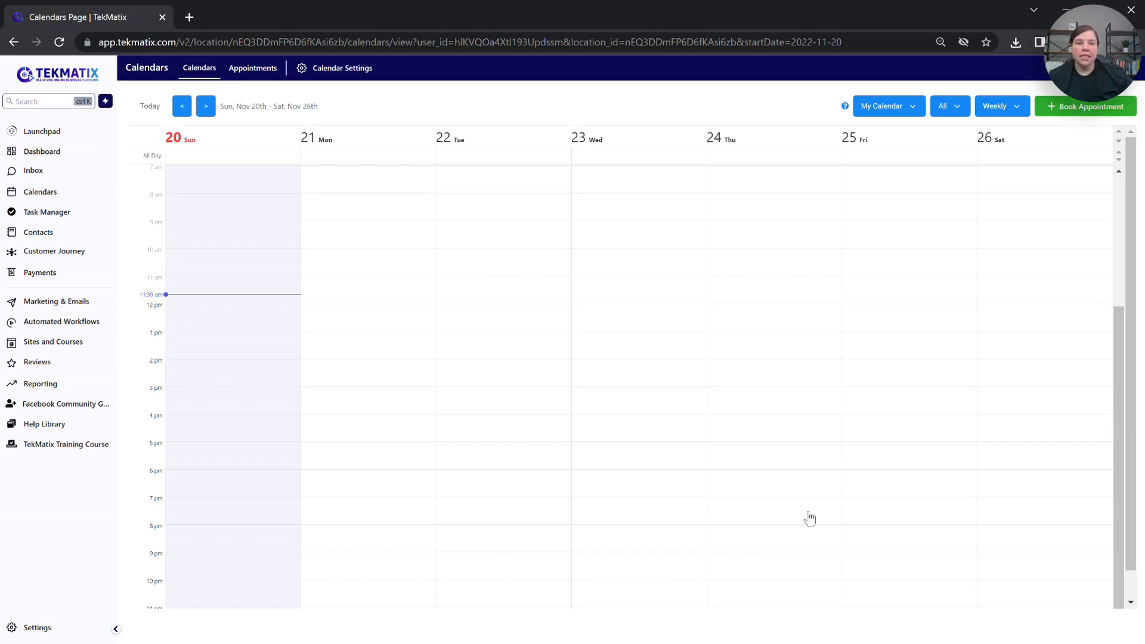
pyautogui.click(182, 106)
pyautogui.click(182, 106)
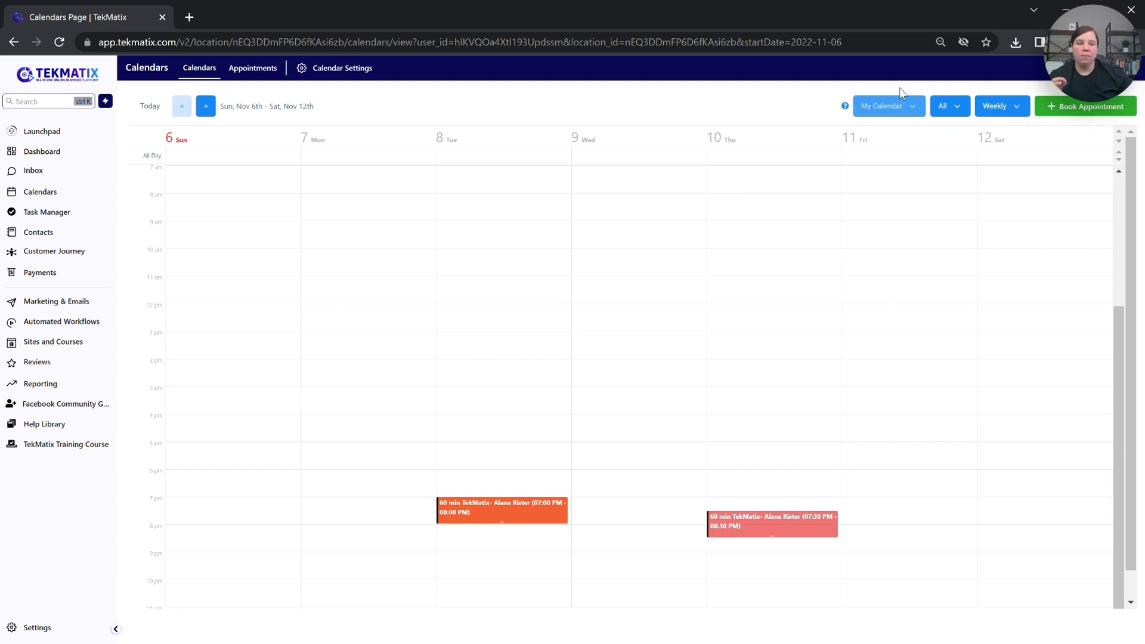
pyautogui.click(901, 103)
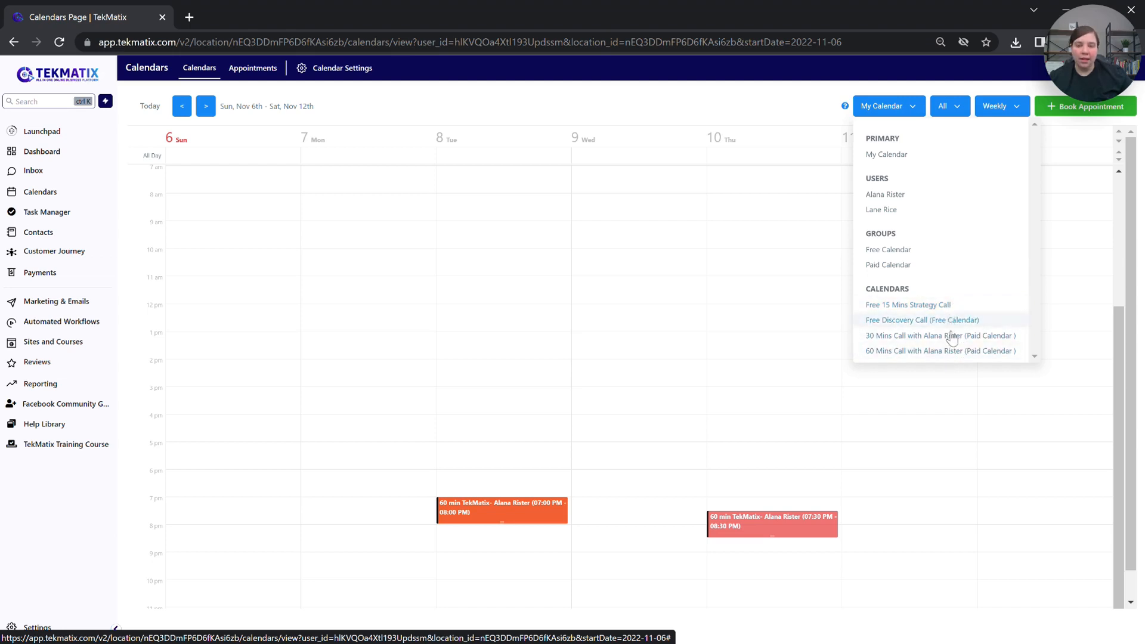
# Step: Briefly view the Free 15 Mins Strategy Call calendar, return to My Calendar, then go to Appointments
pyautogui.click(939, 305)
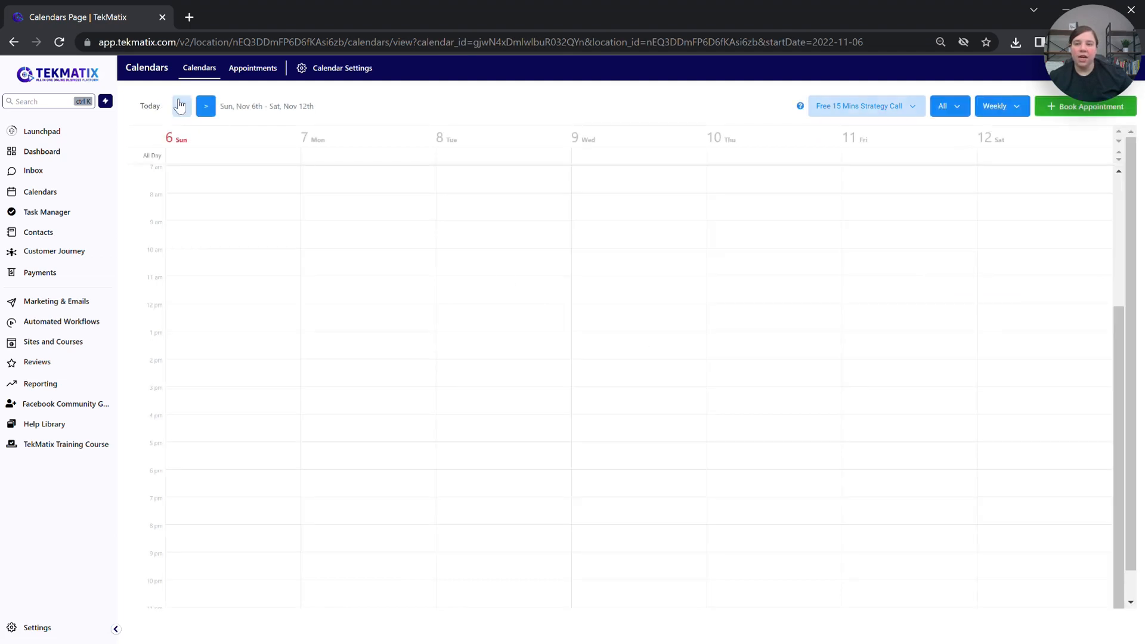
pyautogui.click(181, 106)
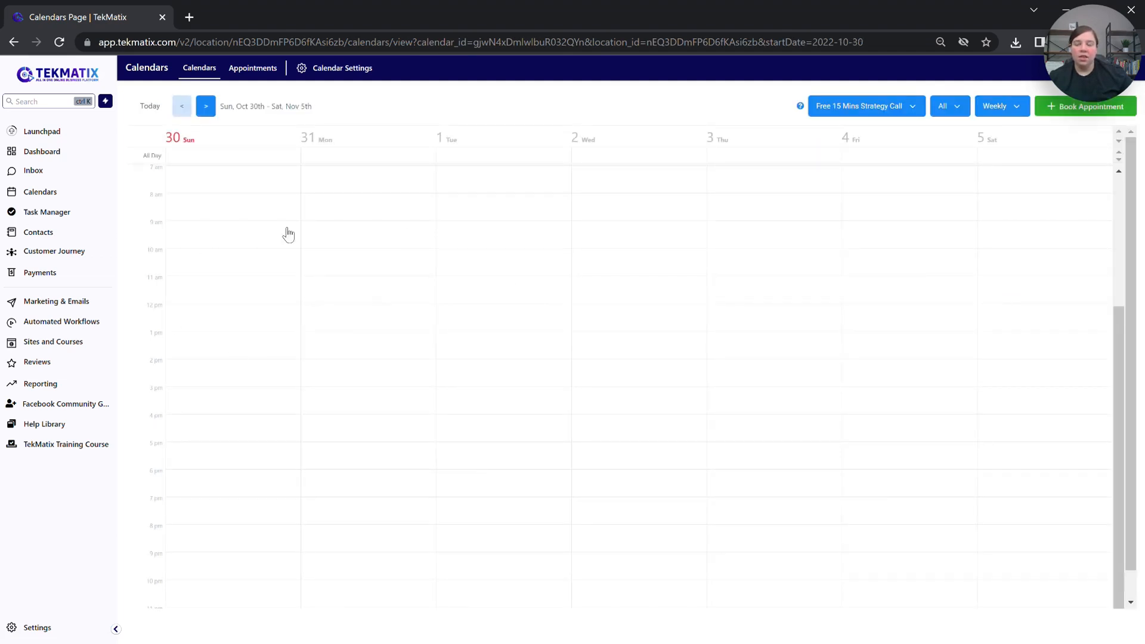
pyautogui.click(206, 106)
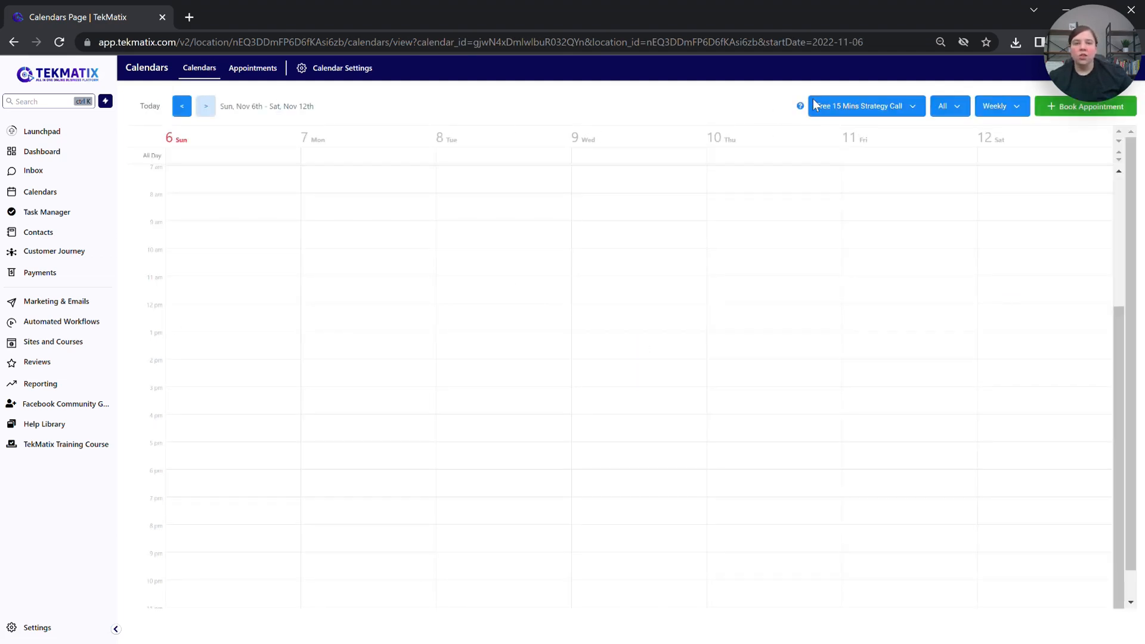
pyautogui.click(894, 108)
pyautogui.click(853, 155)
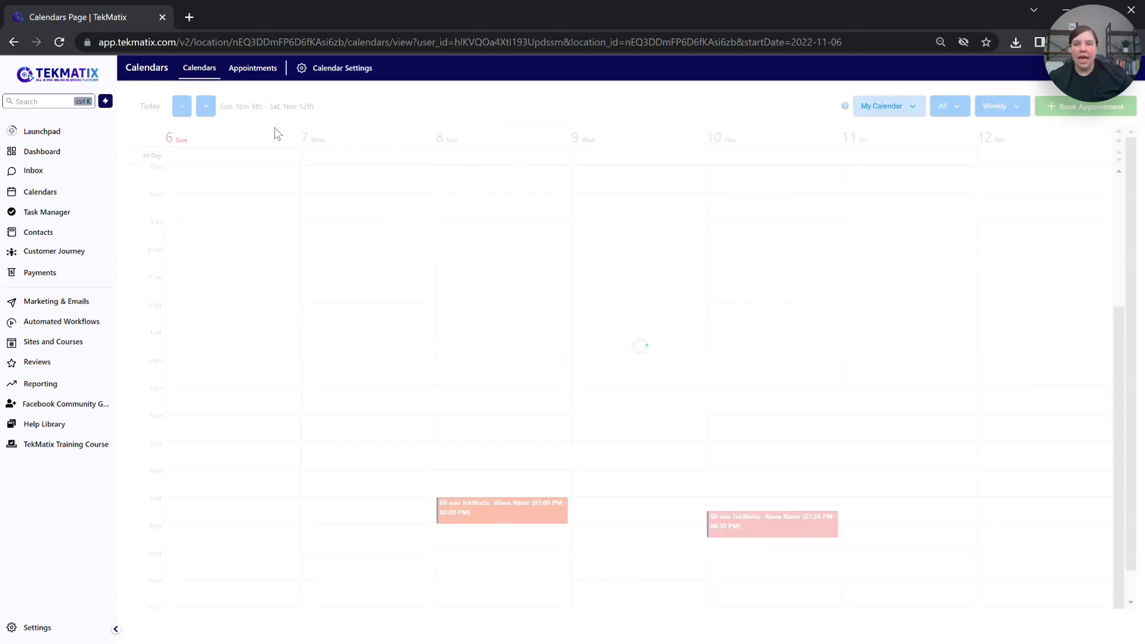
pyautogui.click(252, 68)
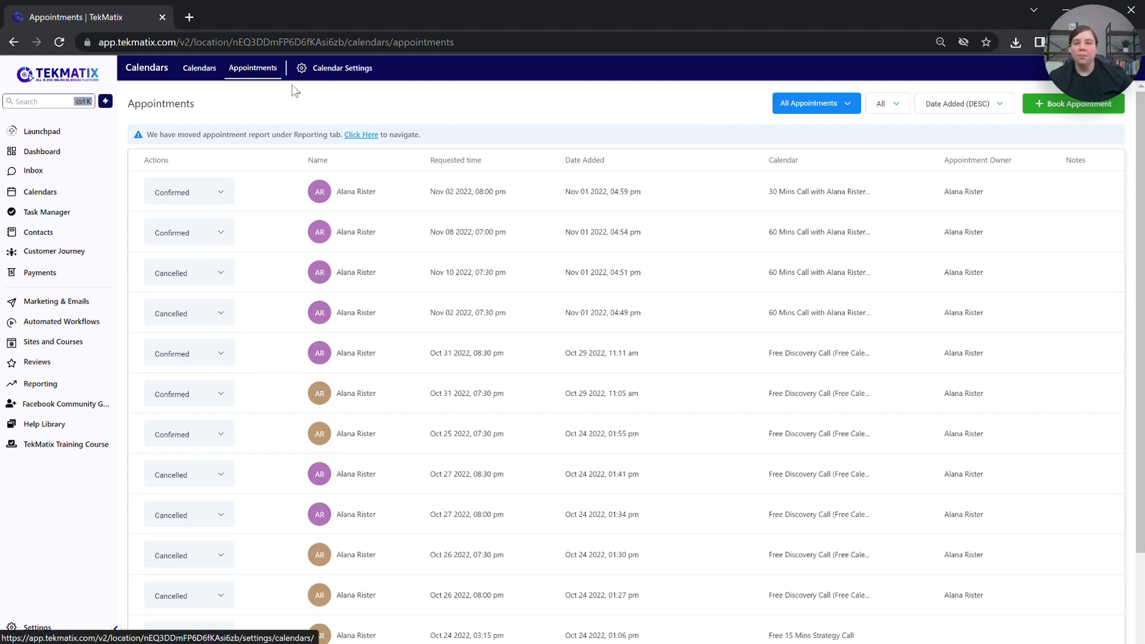
# Step: Move from the Appointments list to Calendar Settings, listing all five calendars
pyautogui.click(340, 71)
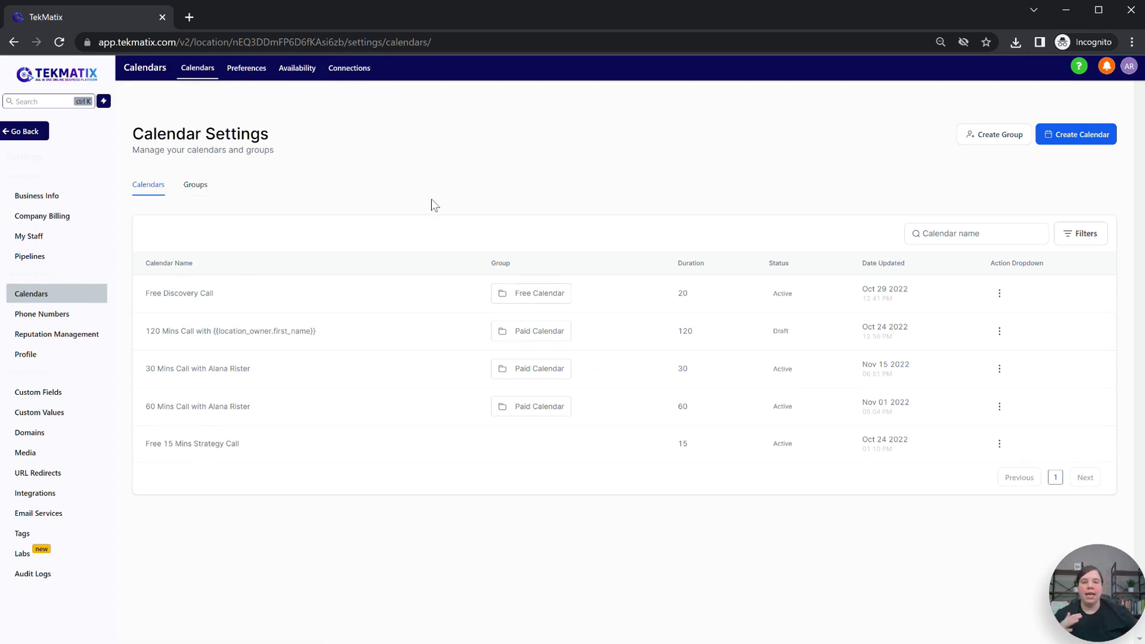
# Step: Create a new Round Robin Booking calendar in the Paid Calendar group
pyautogui.click(1088, 134)
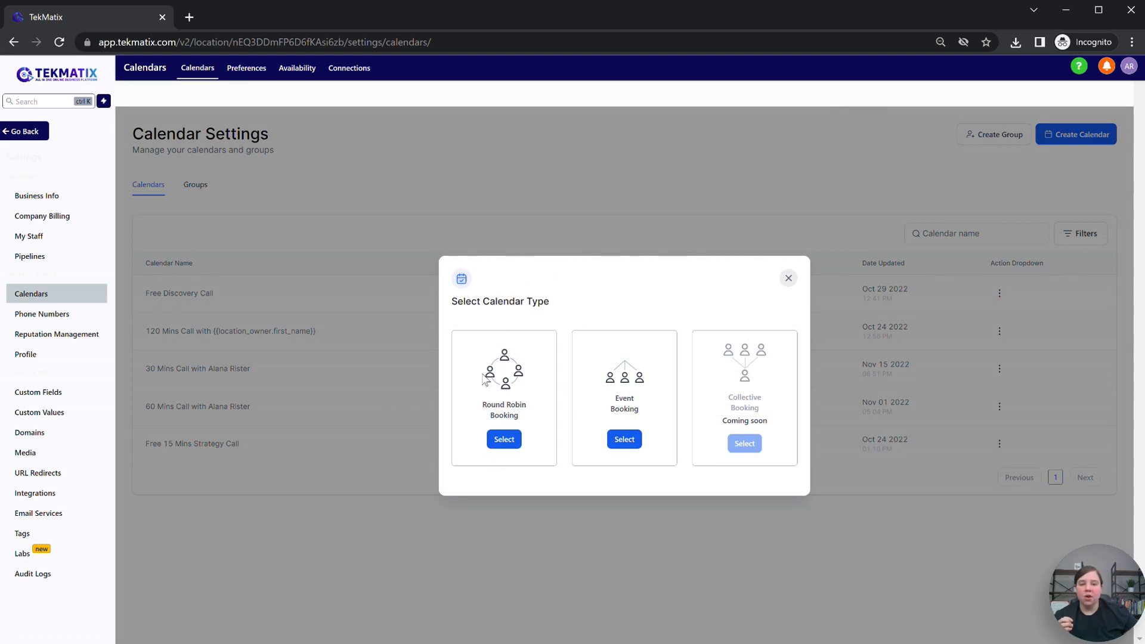
pyautogui.click(503, 439)
pyautogui.click(535, 402)
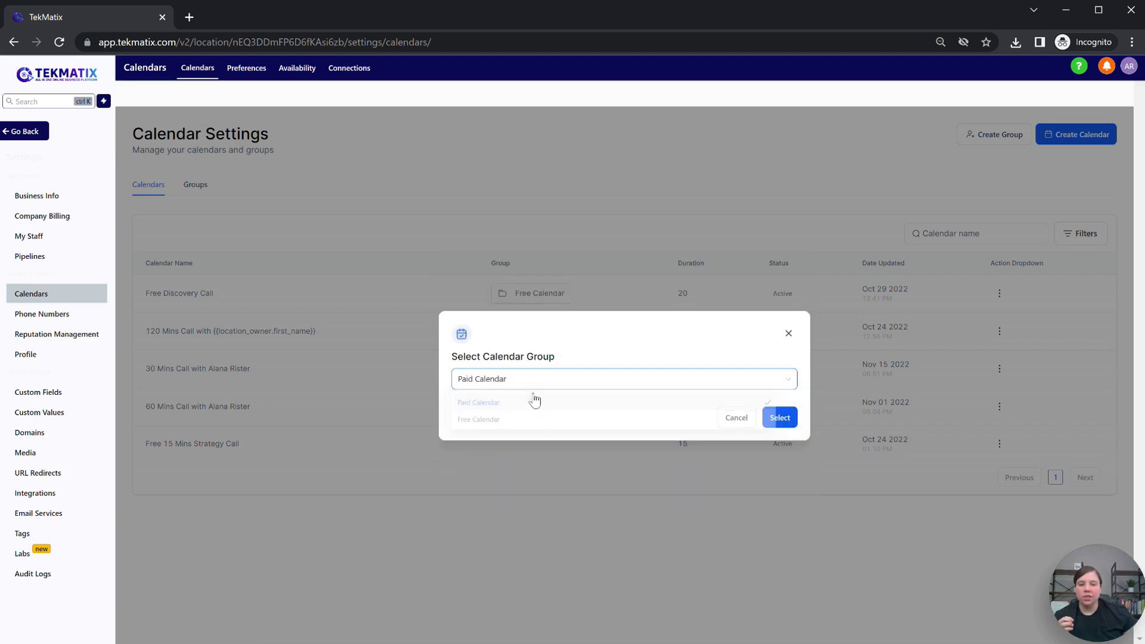
pyautogui.click(779, 417)
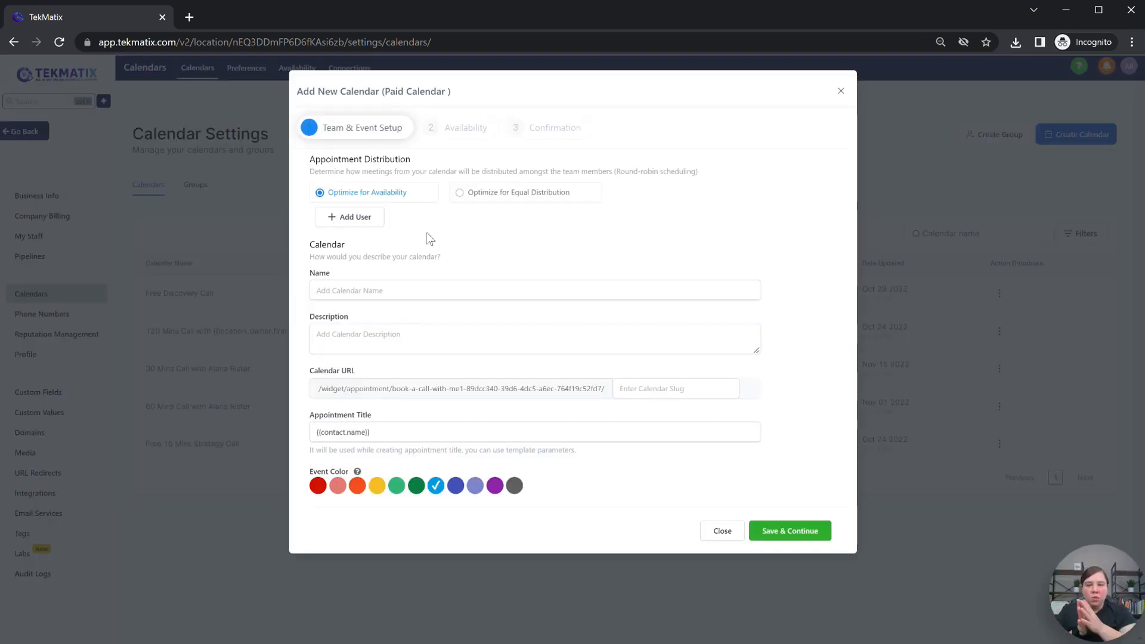
# Step: Add one team member at Medium priority, keeping Zoom as the meeting location
pyautogui.click(336, 218)
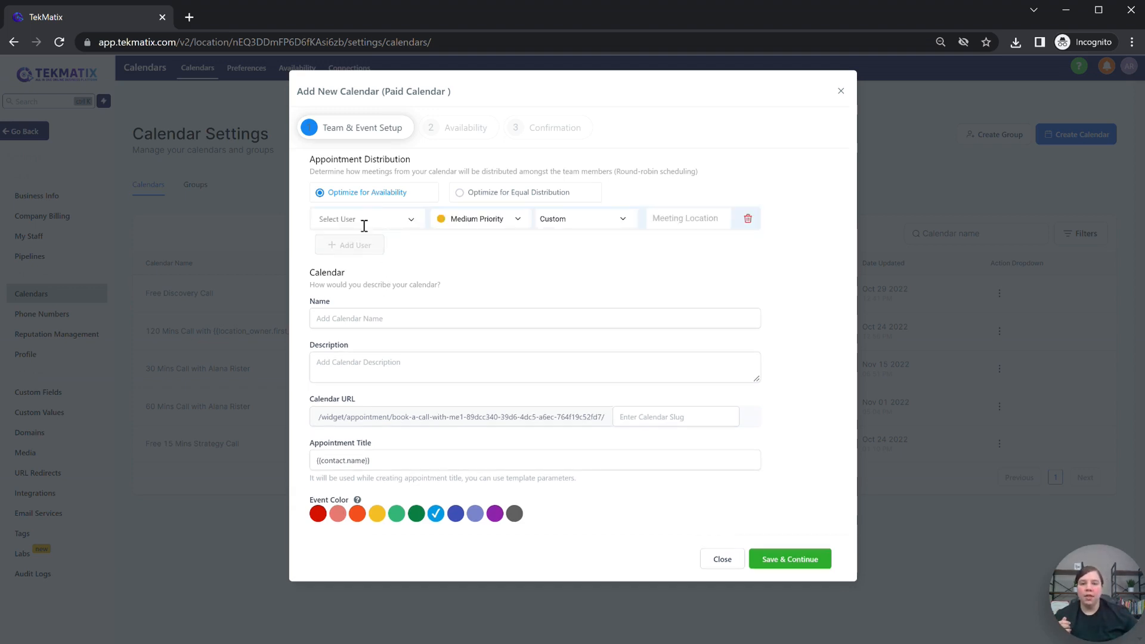
pyautogui.click(363, 225)
pyautogui.click(365, 238)
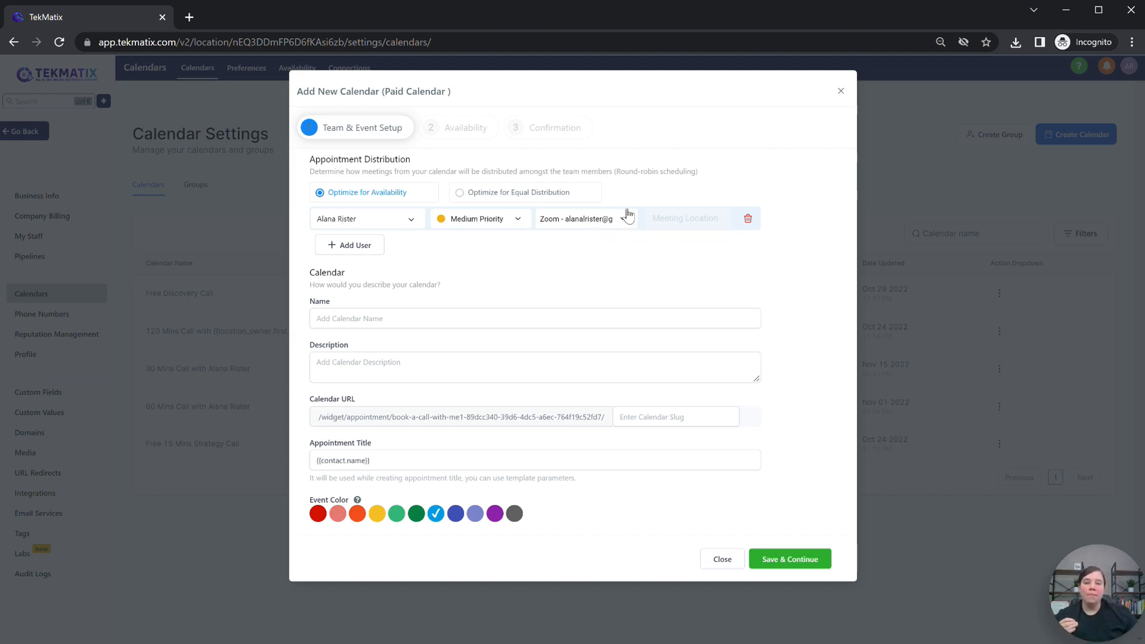
pyautogui.click(613, 221)
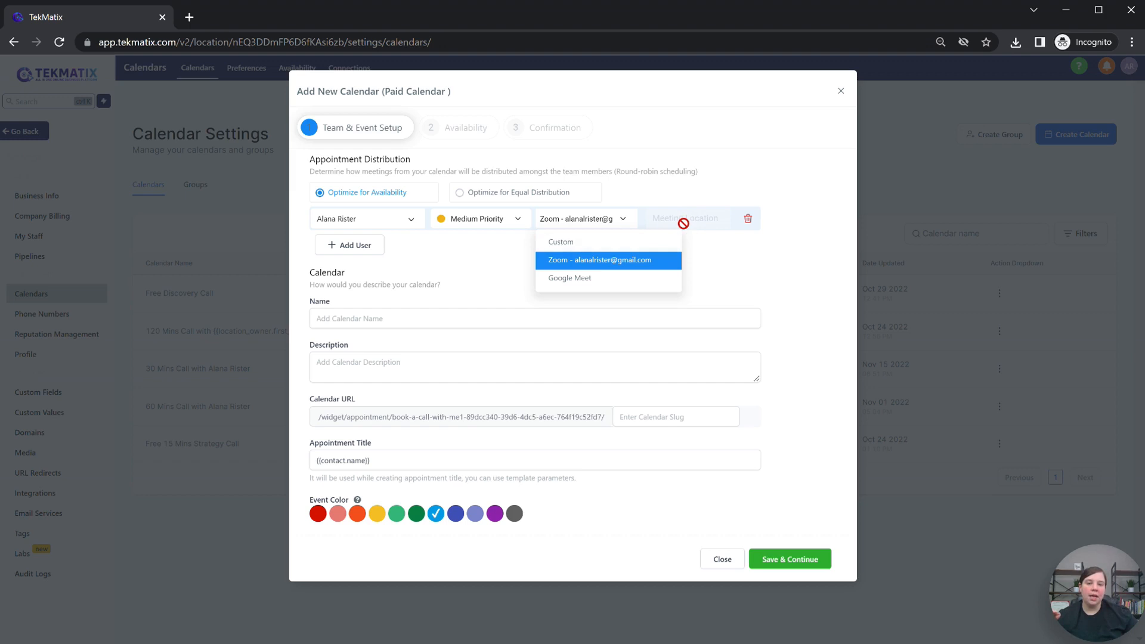
pyautogui.click(720, 263)
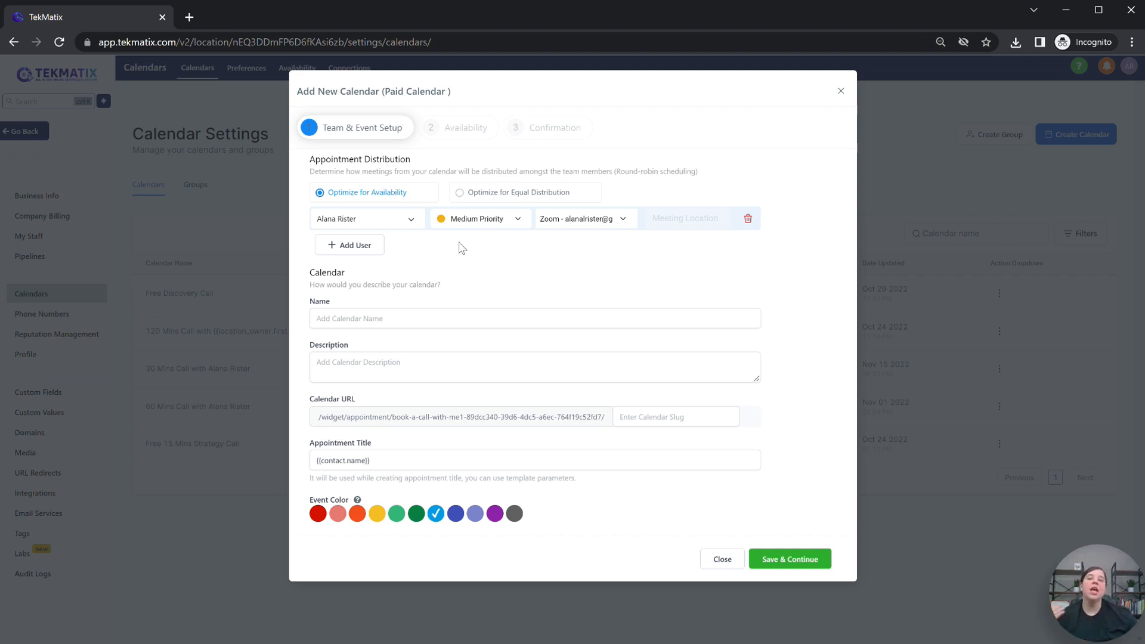
pyautogui.click(356, 319)
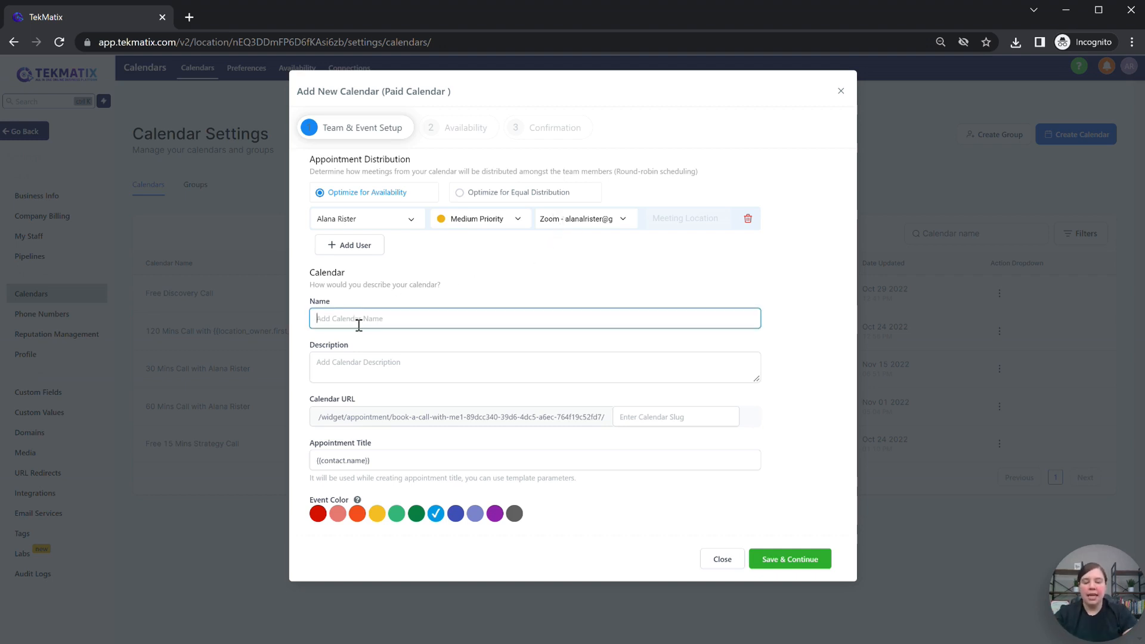
# Step: Name the calendar 'Test Strategy Call', paste its description, and set slug strategycalltest
pyautogui.write('Test Strategy Call')
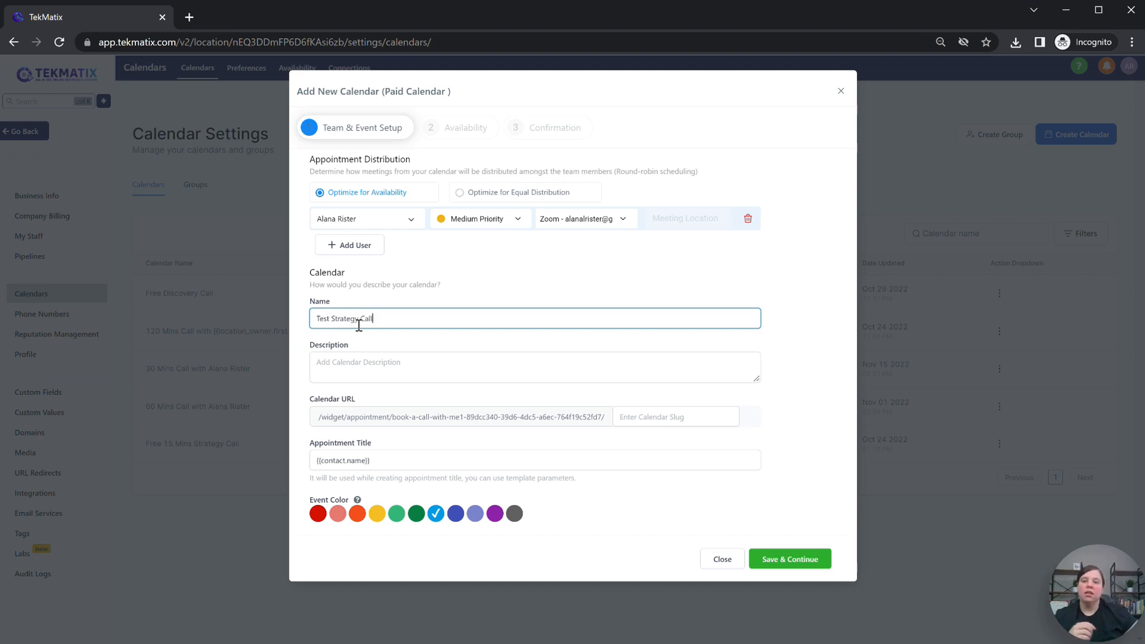
pyautogui.click(384, 378)
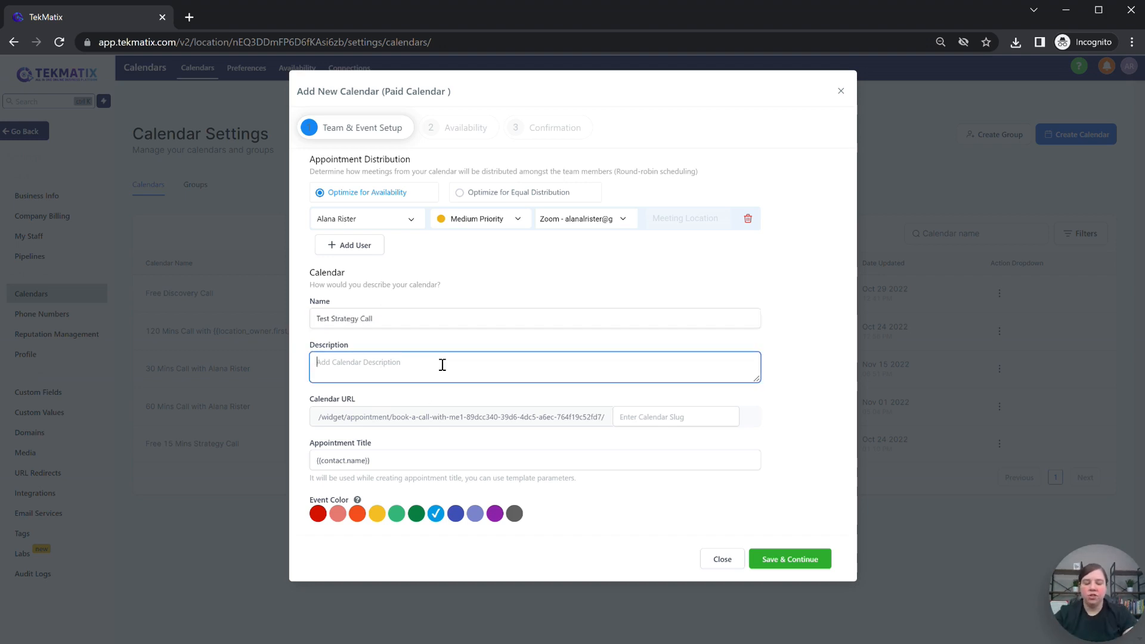
pyautogui.write('Discuss your project needs!')
pyautogui.click(682, 417)
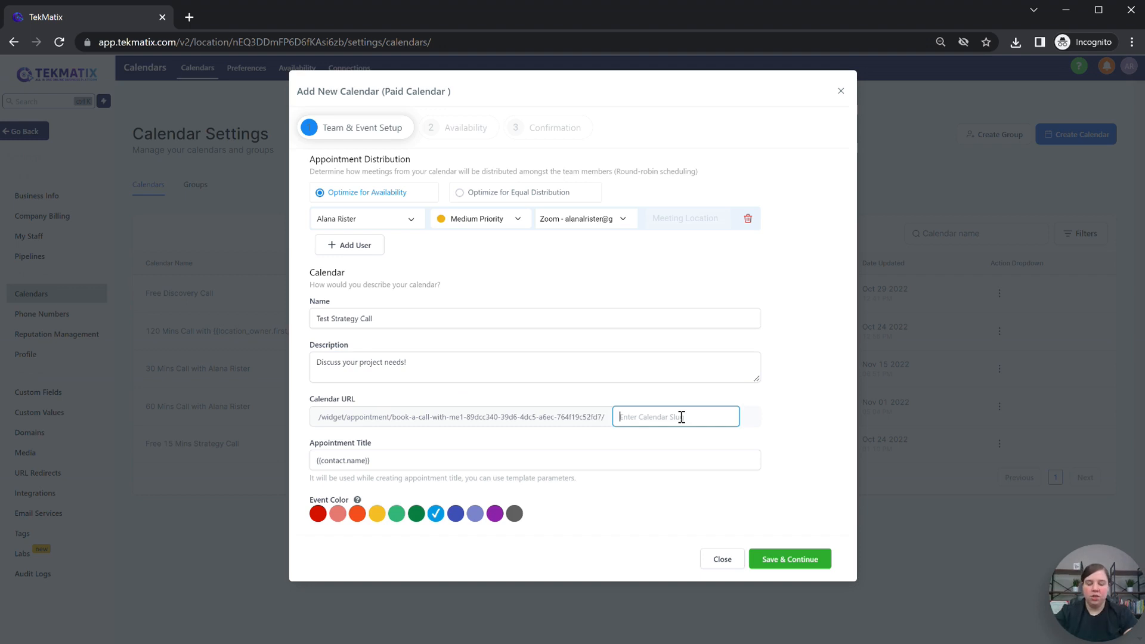
pyautogui.write('strategycalltest')
pyautogui.click(339, 447)
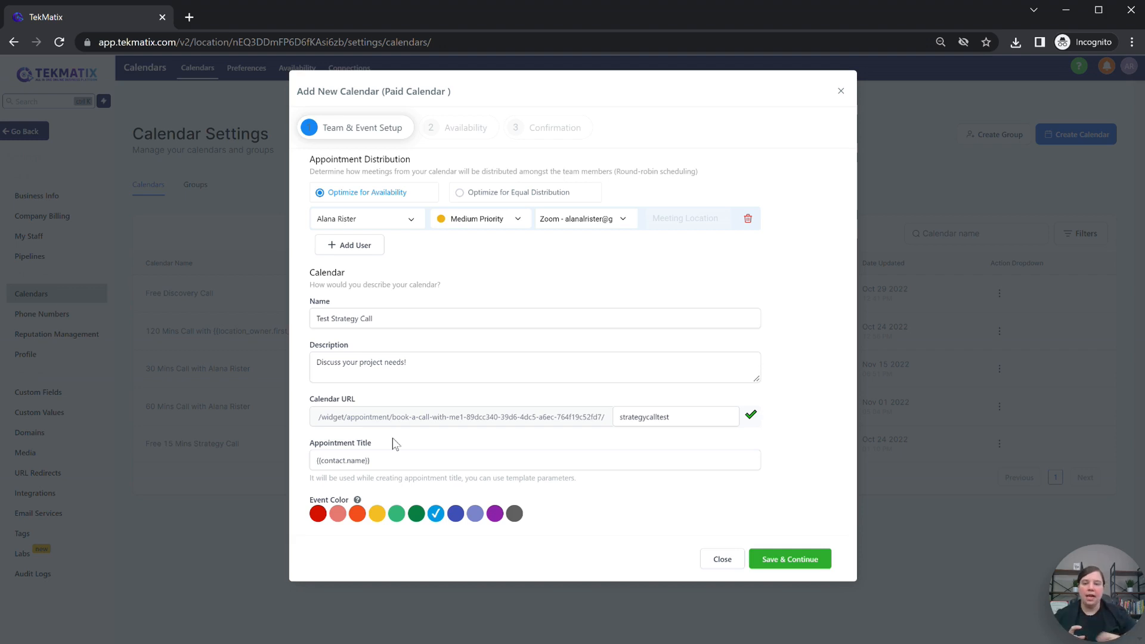
# Step: Prefix the appointment title with '30 Min Strategy Call - ', choose purple colour, and save
pyautogui.click(317, 462)
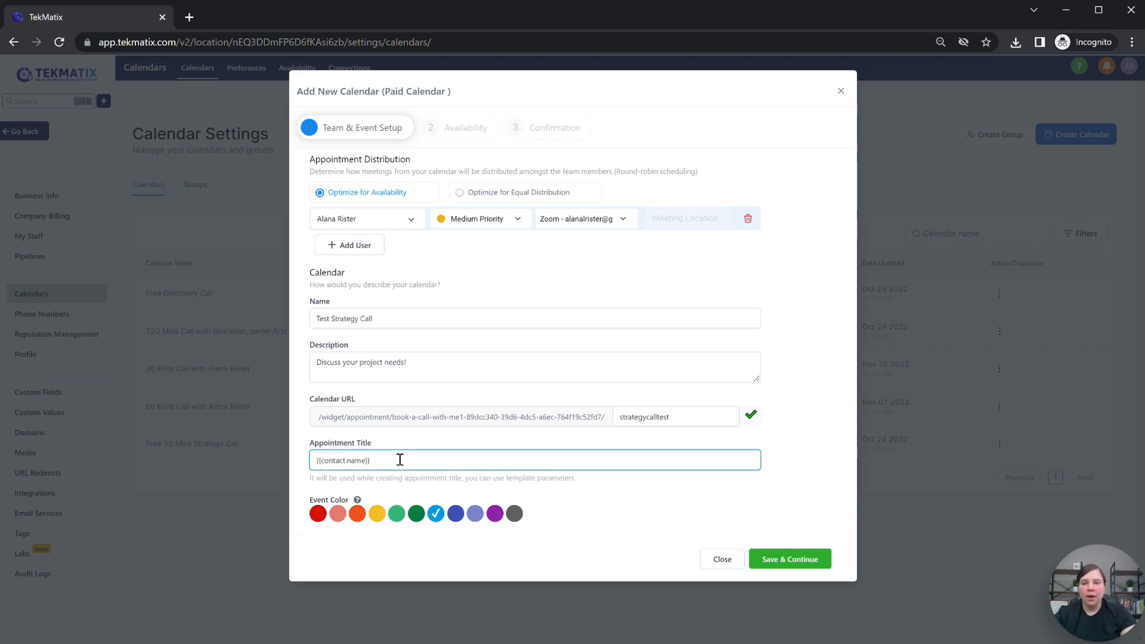
pyautogui.write('30 Min Strat')
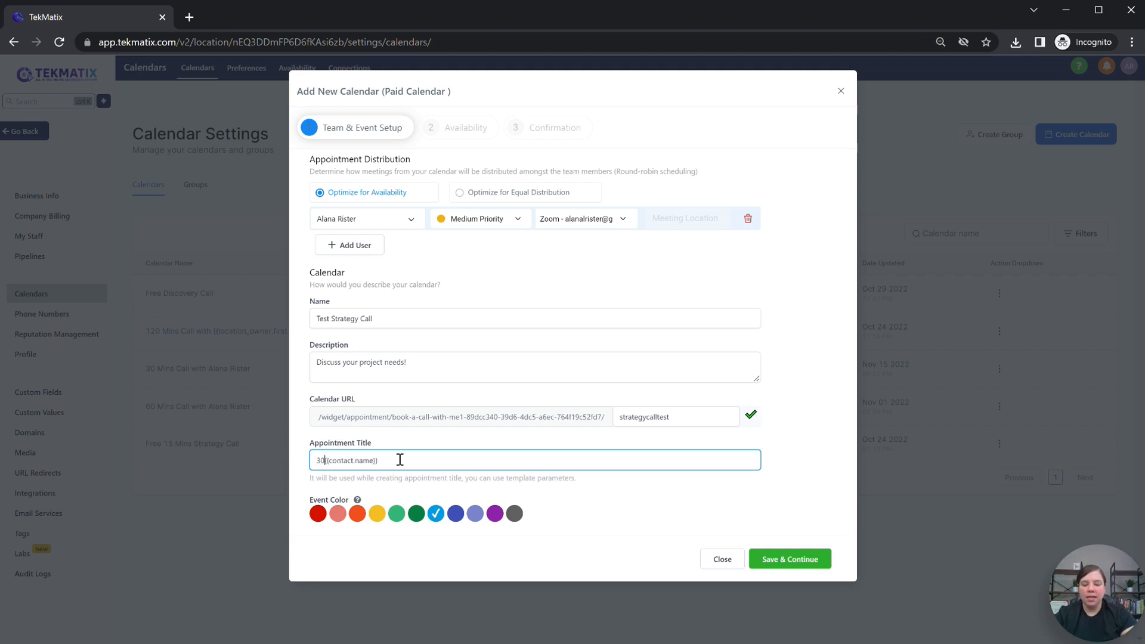
pyautogui.write('egy Call ')
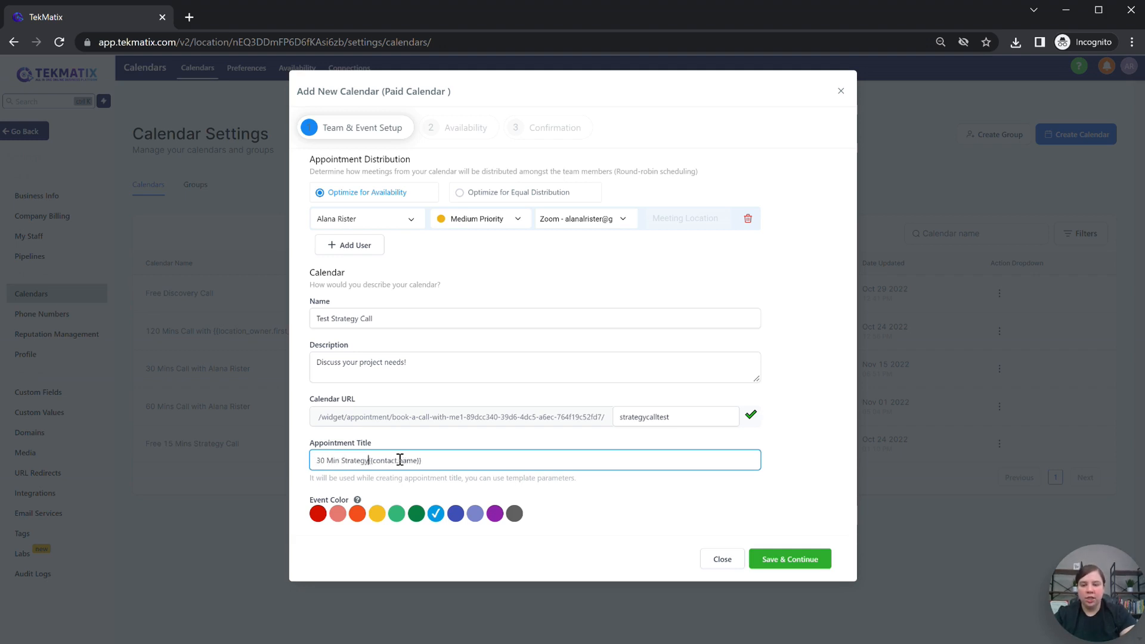
pyautogui.write('-')
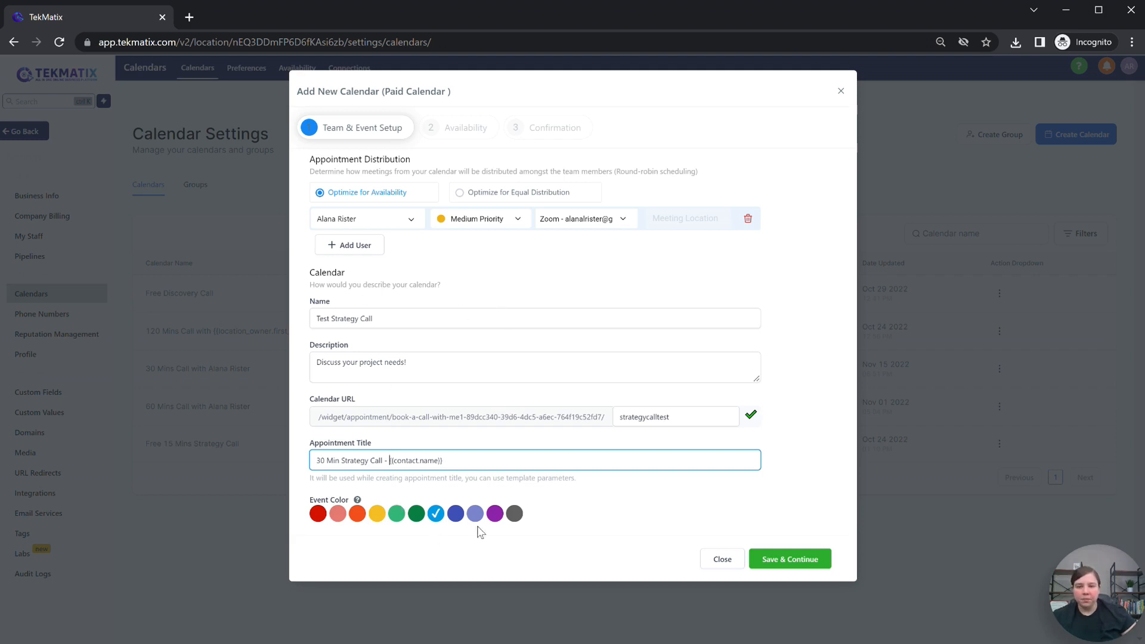
pyautogui.click(357, 513)
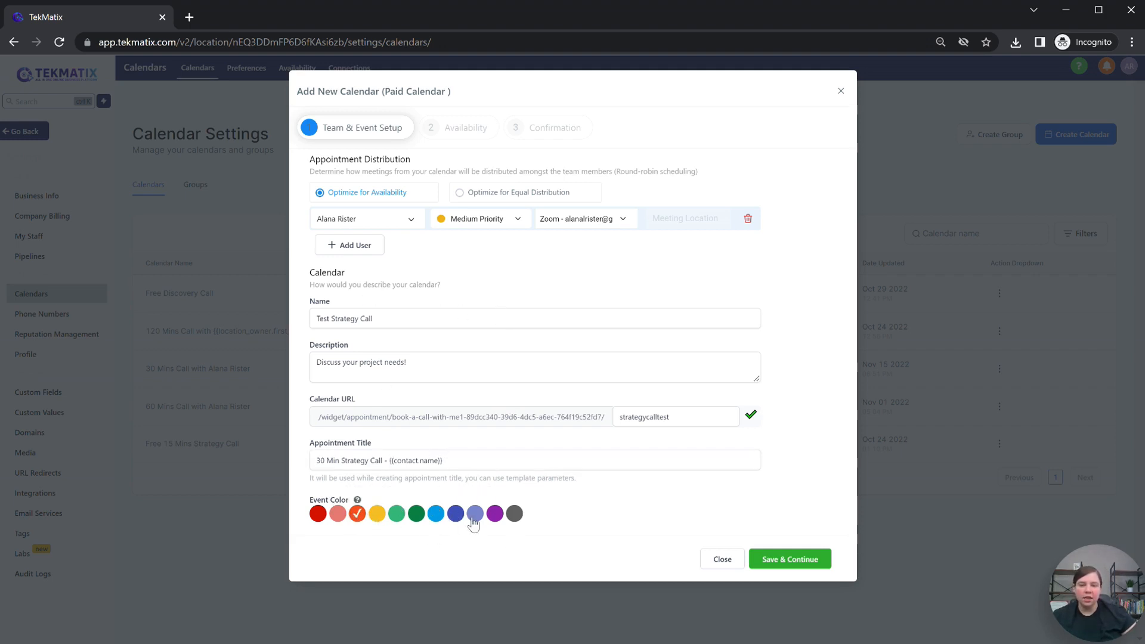
pyautogui.click(495, 514)
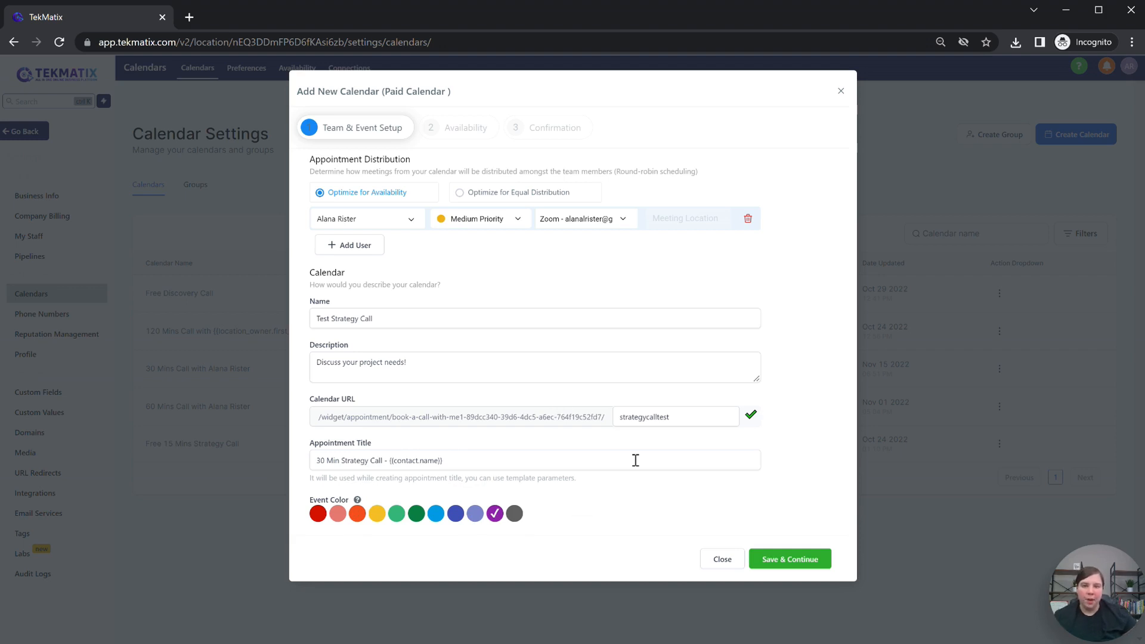
pyautogui.click(790, 559)
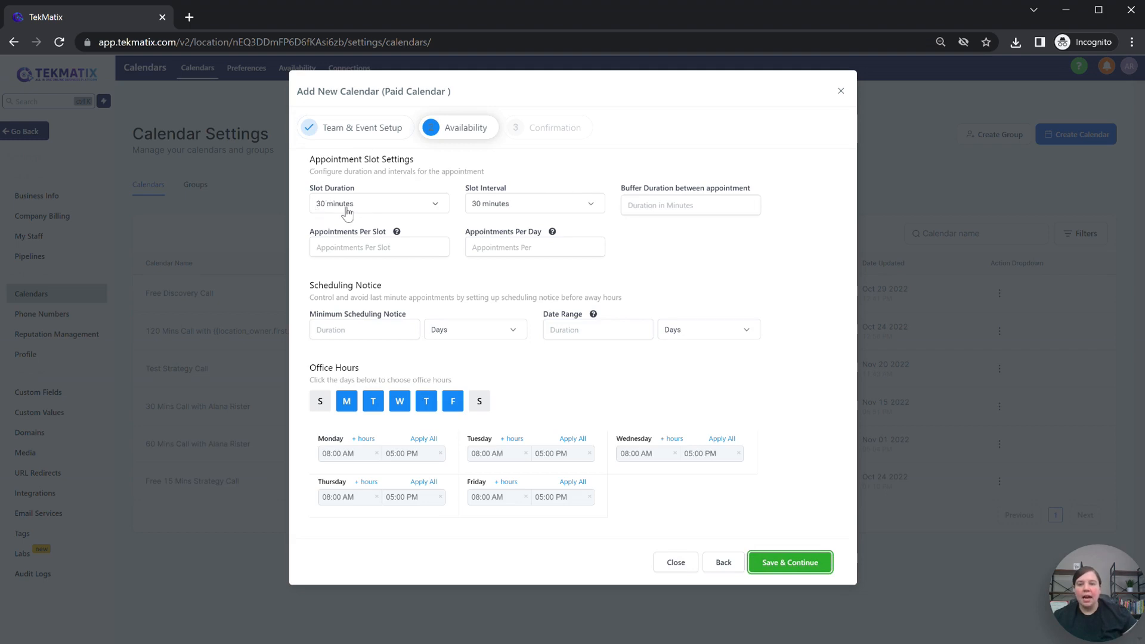
# Step: Set the slot interval to 30 minutes with a 10-minute buffer
pyautogui.click(504, 205)
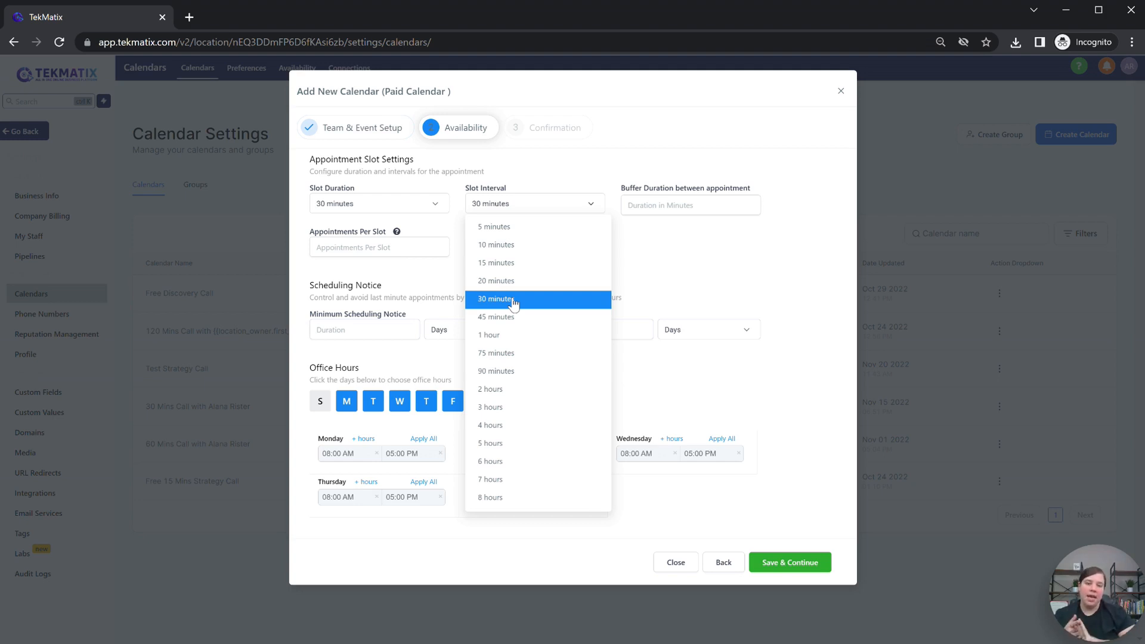
pyautogui.click(496, 245)
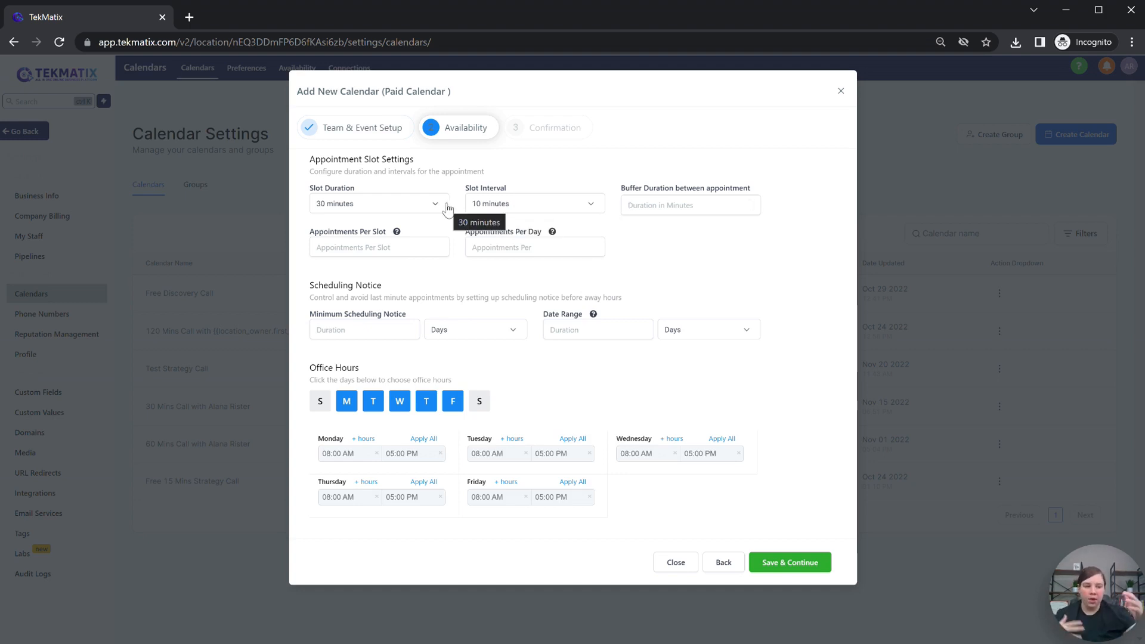
pyautogui.click(495, 205)
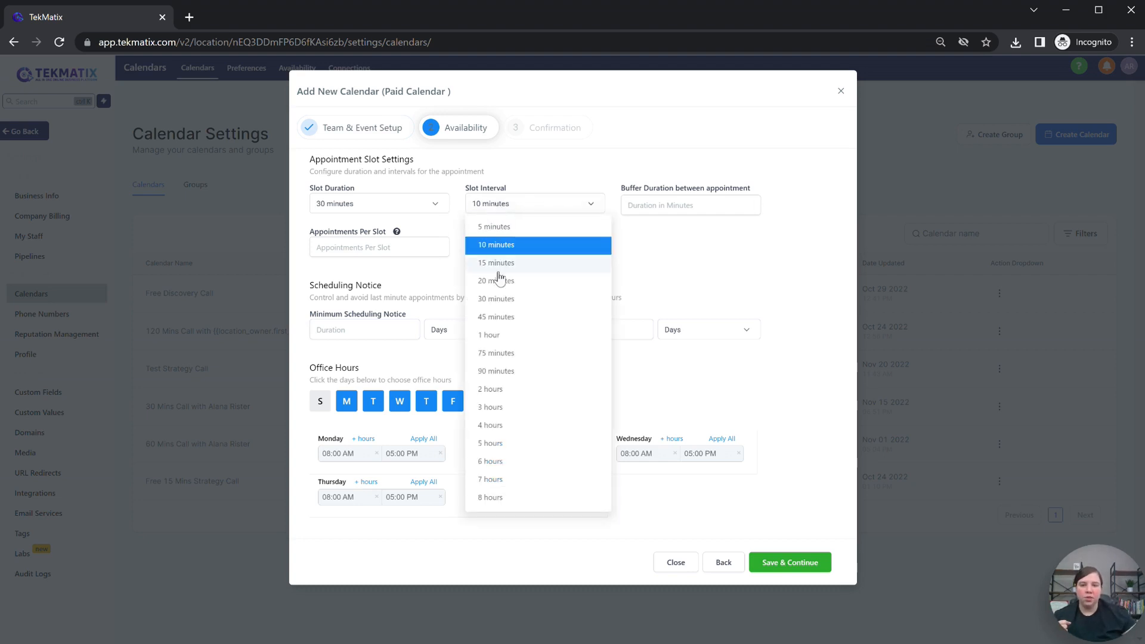
pyautogui.click(498, 299)
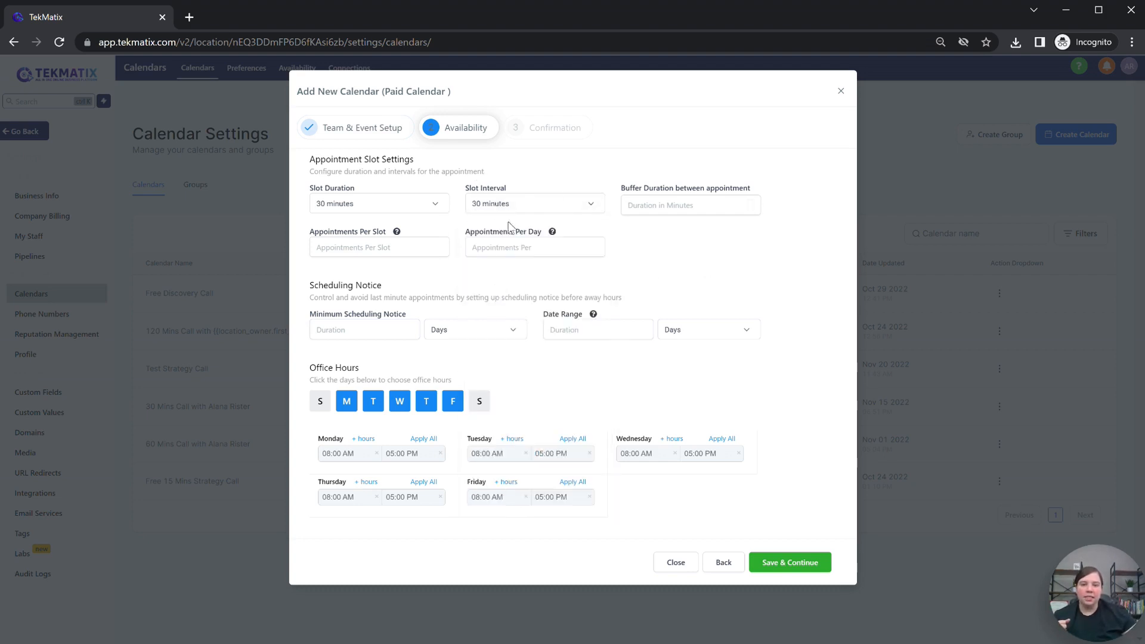
pyautogui.click(662, 209)
pyautogui.write('10')
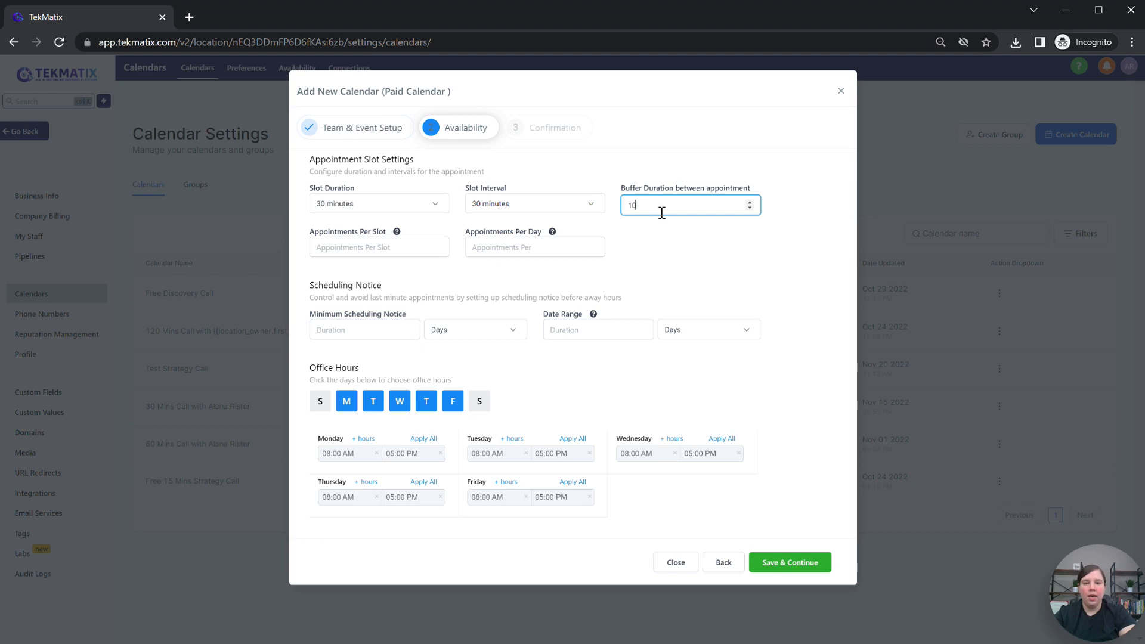
pyautogui.click(736, 283)
# Step: Limit bookings to 2 appointments per day with 1 day minimum scheduling notice
pyautogui.click(393, 248)
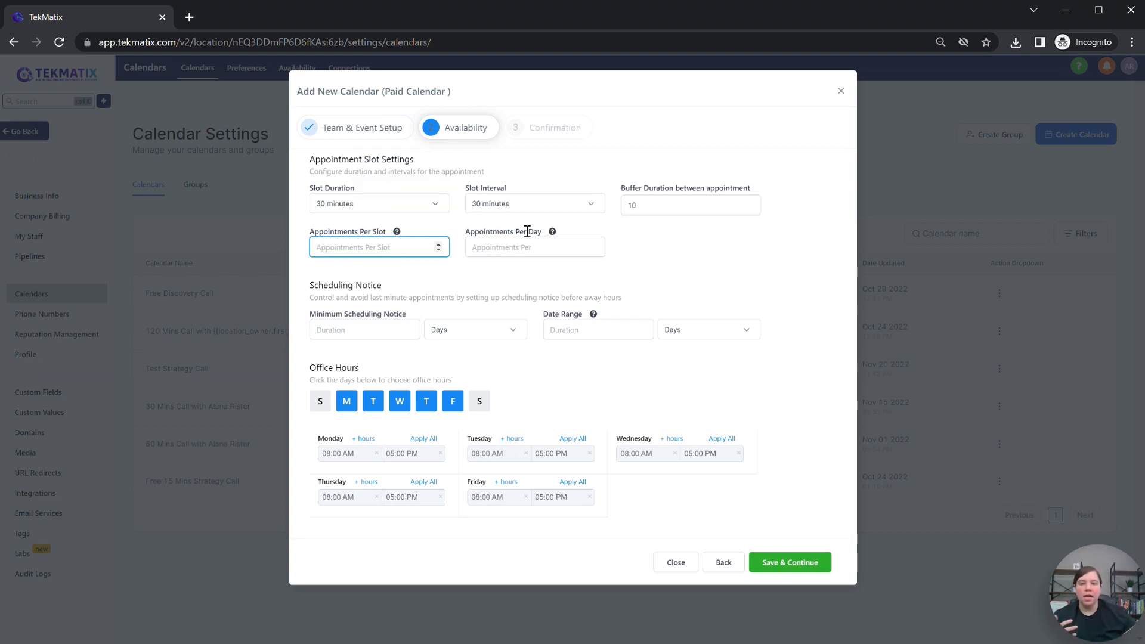
pyautogui.click(514, 248)
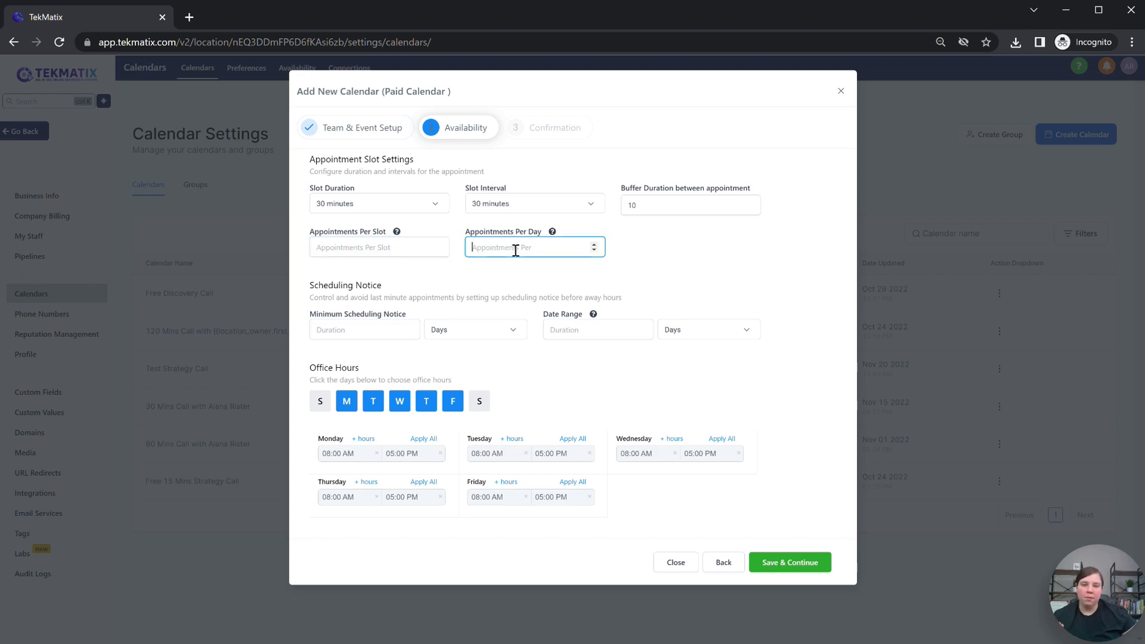
pyautogui.write('2')
pyautogui.click(712, 255)
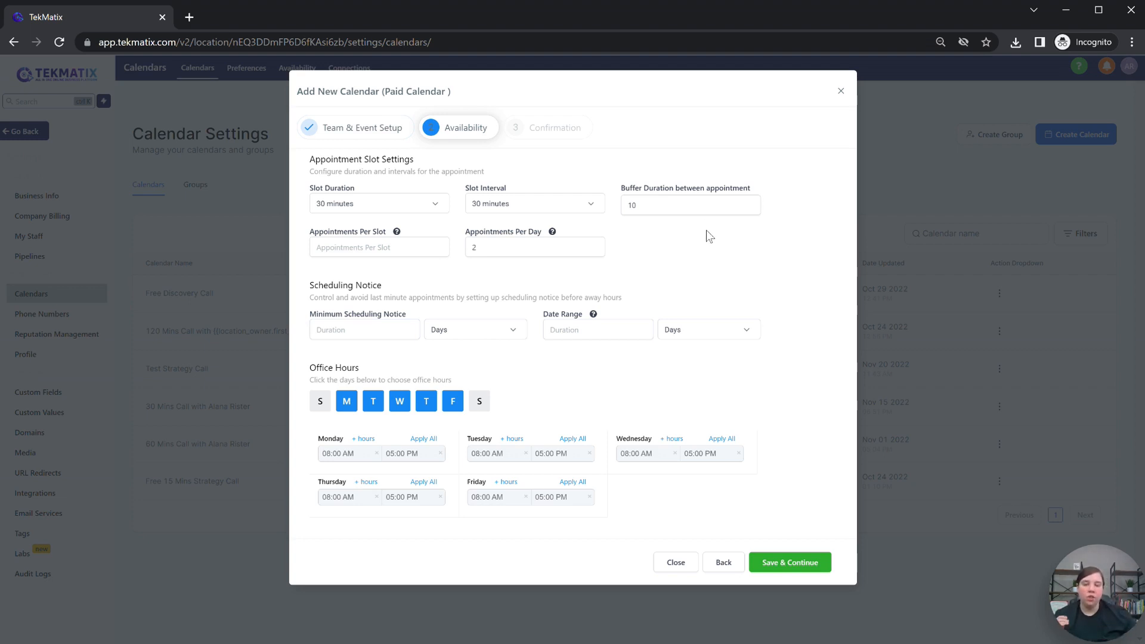
pyautogui.click(378, 338)
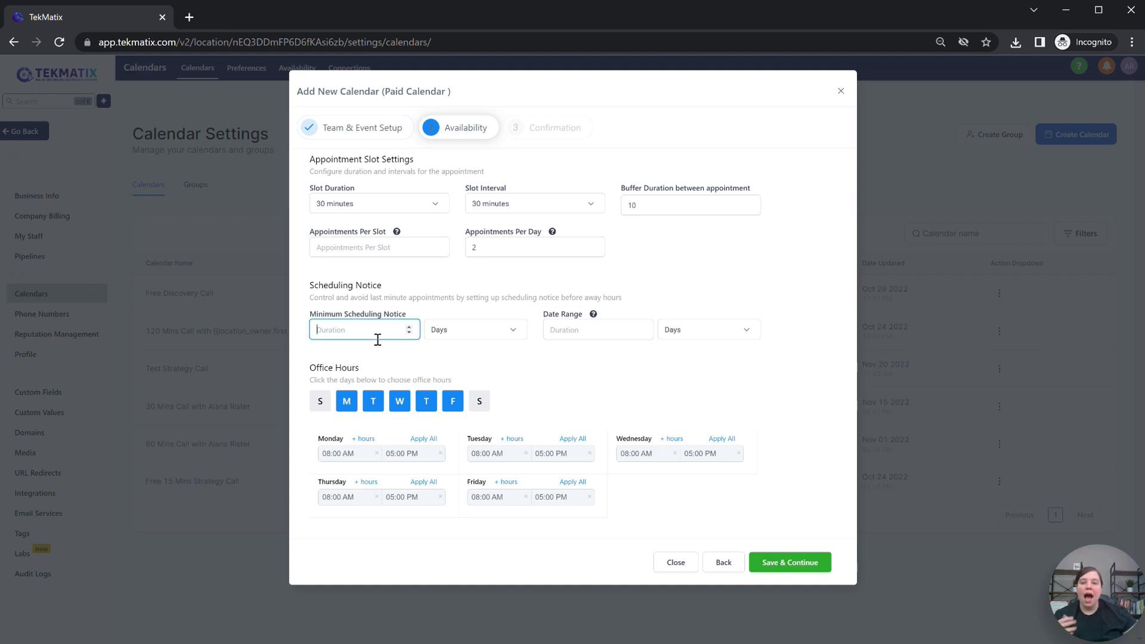
pyautogui.write('1')
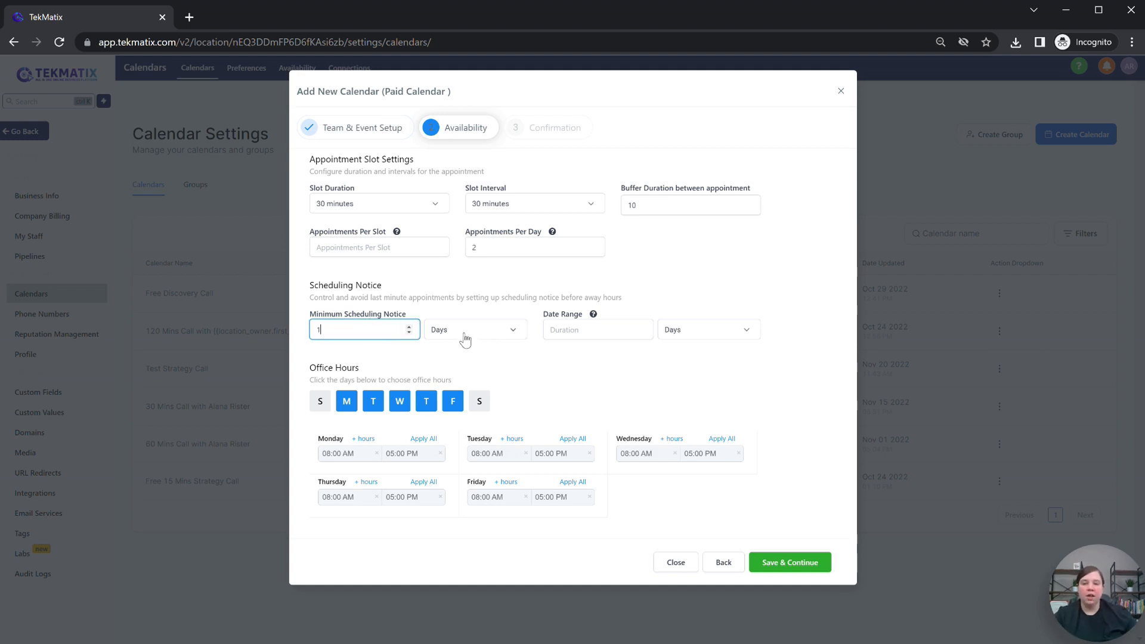
pyautogui.click(516, 333)
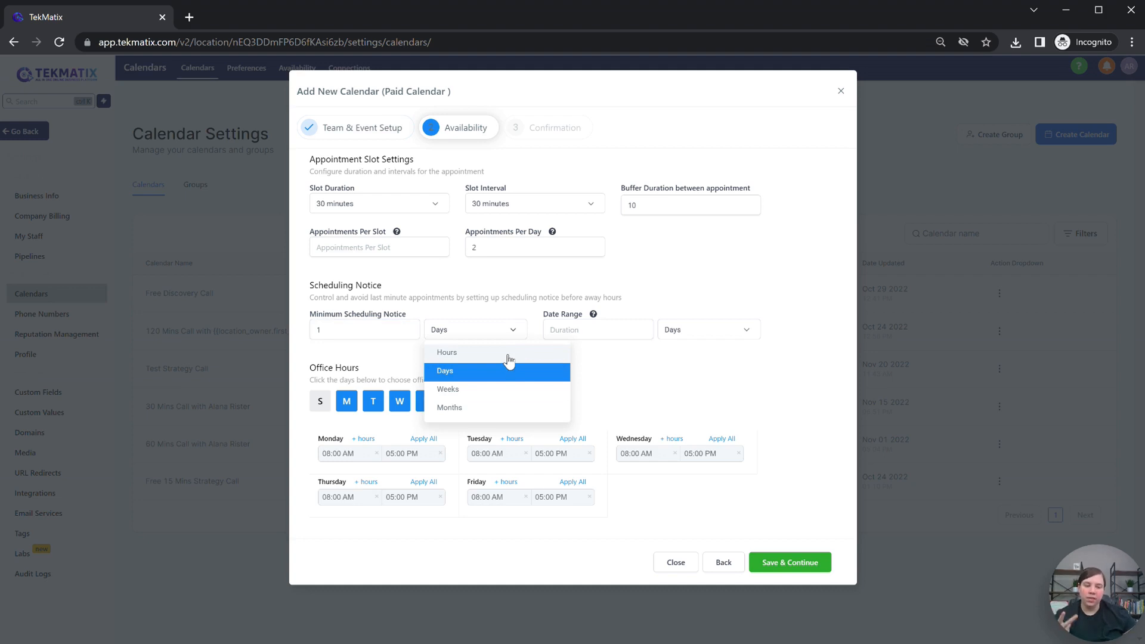
pyautogui.click(445, 290)
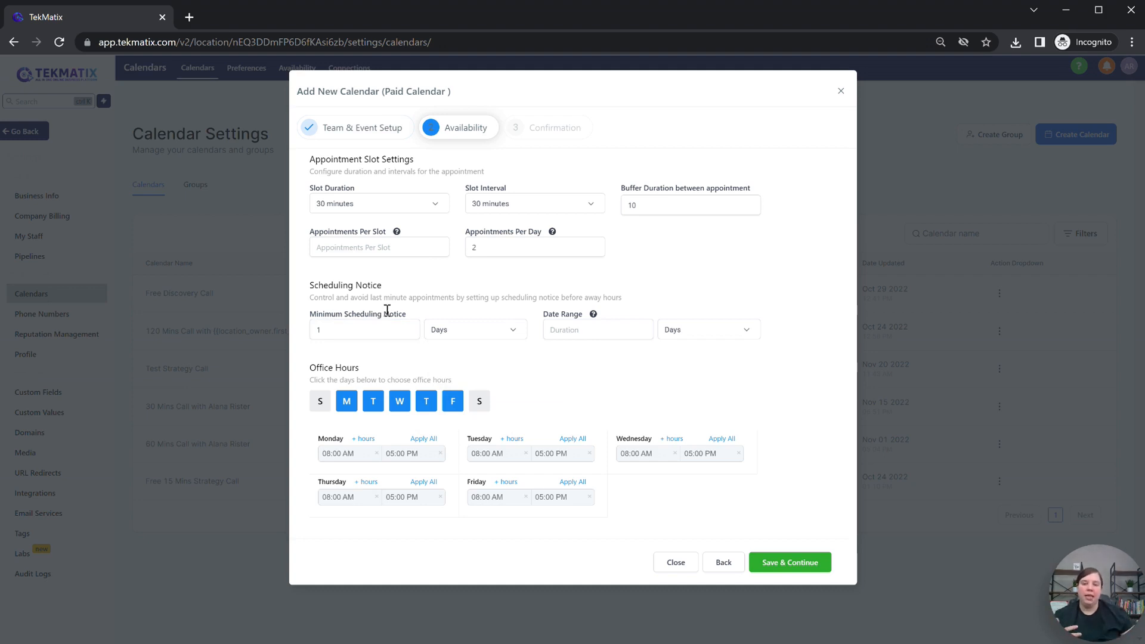
# Step: Leave the bookable date range empty after briefly entering 7 days
pyautogui.click(557, 327)
pyautogui.write('7')
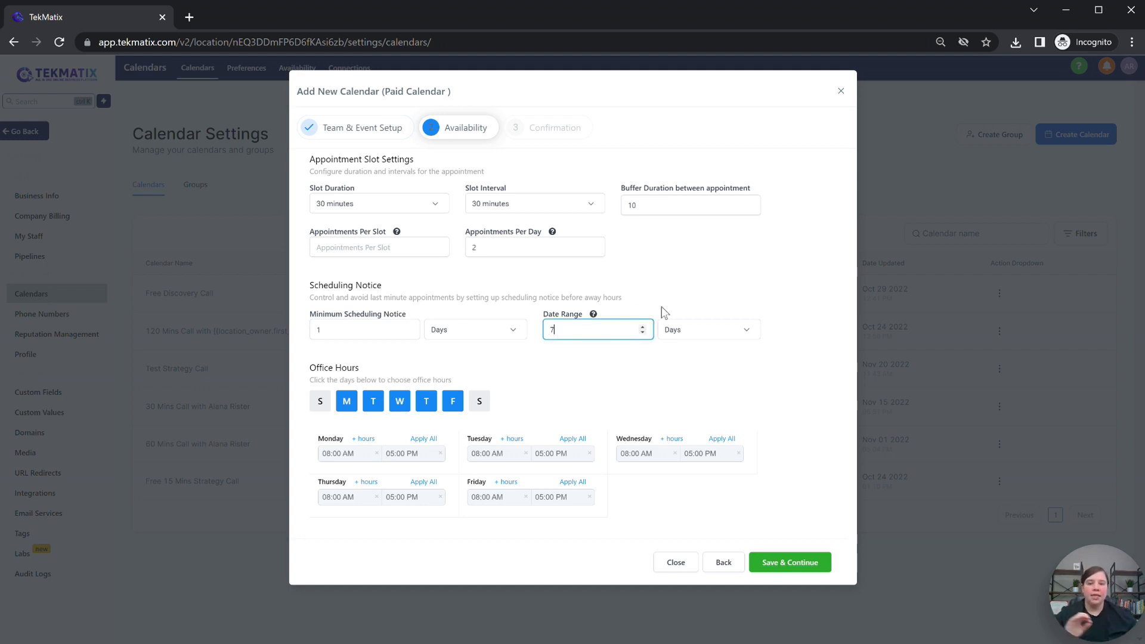
pyautogui.click(669, 277)
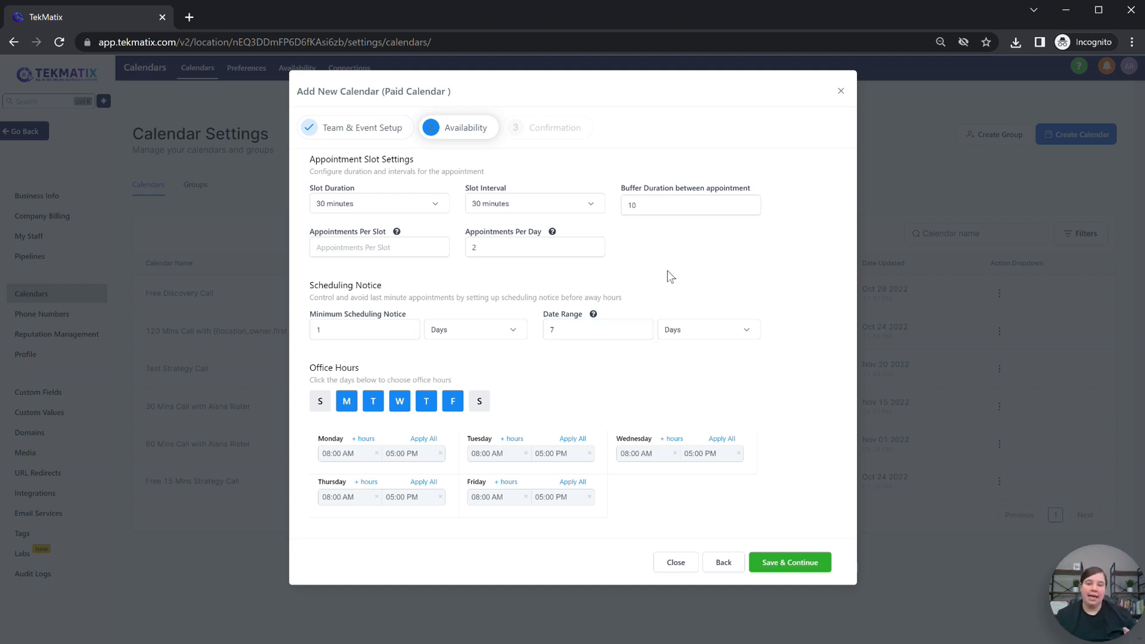
pyautogui.moveTo(599, 326); pyautogui.dragTo(535, 331)
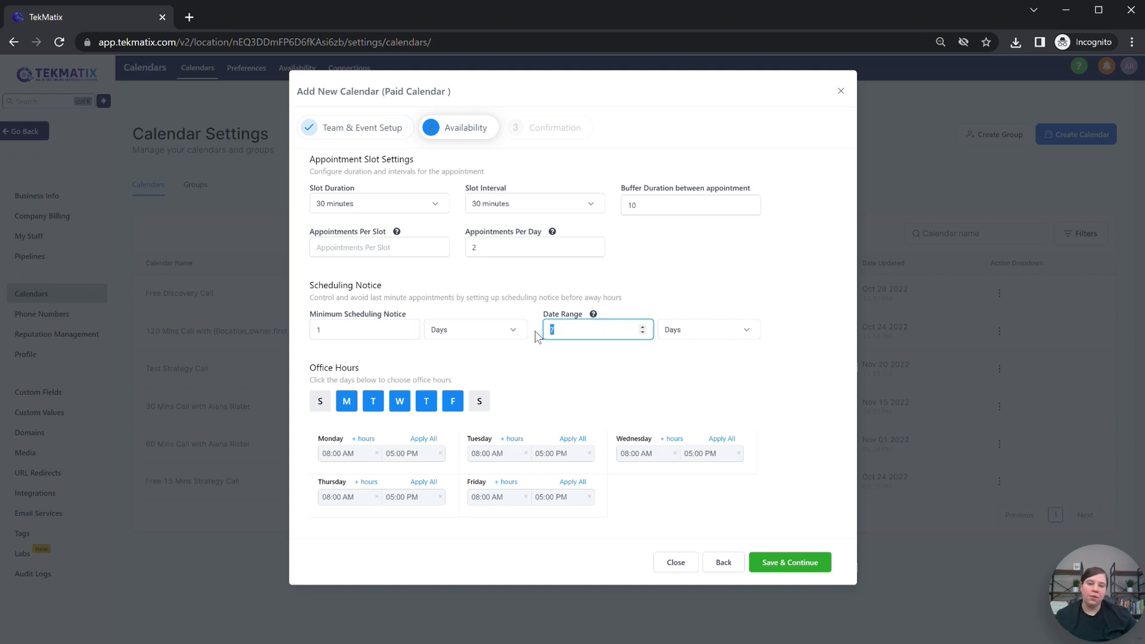
pyautogui.press('BackSpace')
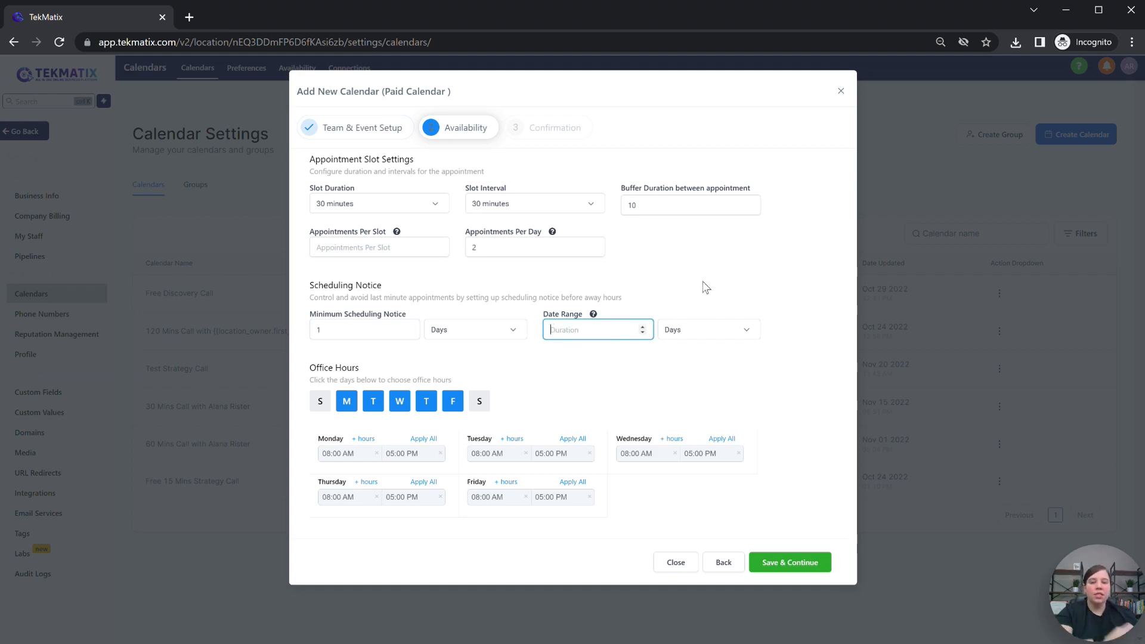
pyautogui.click(704, 287)
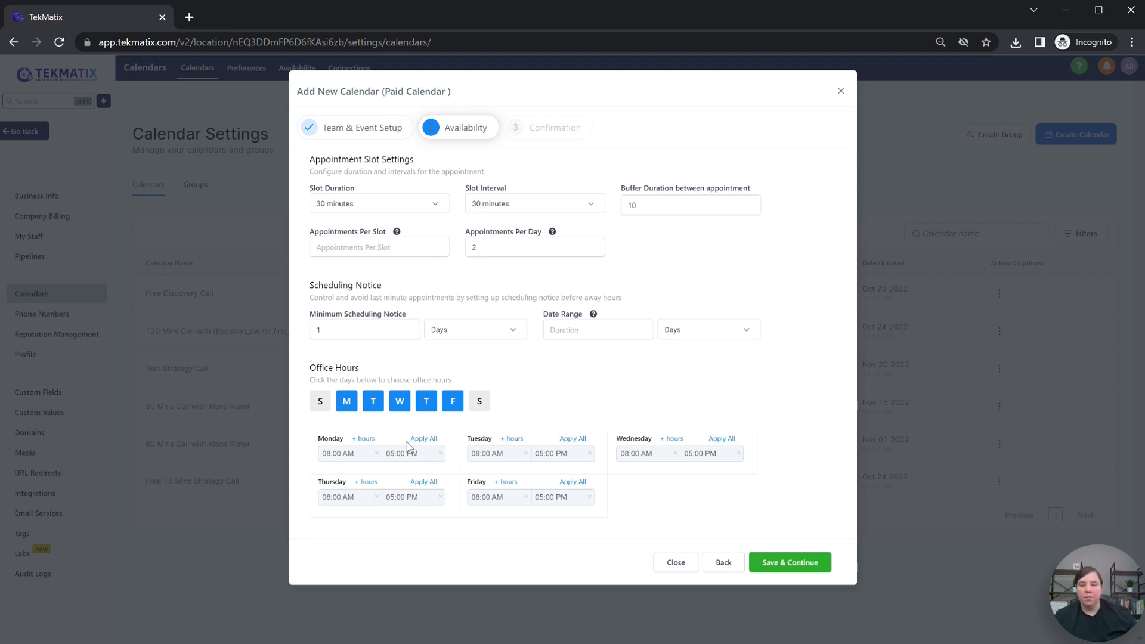
# Step: Set Monday's office hours to 07:00 PM–10:00 PM
pyautogui.click(350, 454)
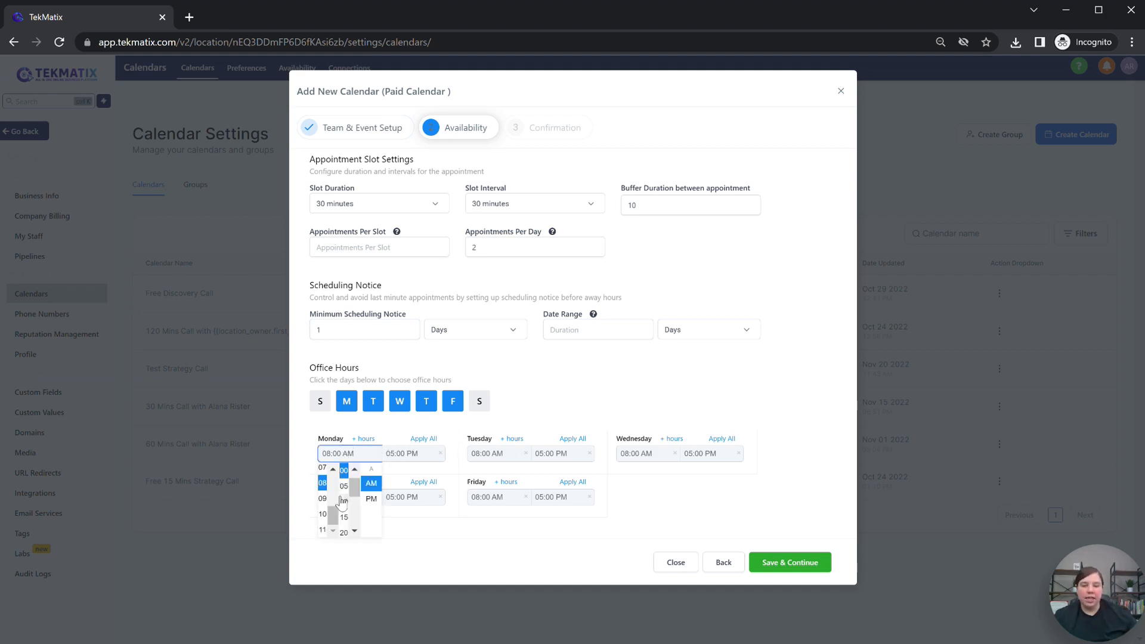
pyautogui.click(324, 469)
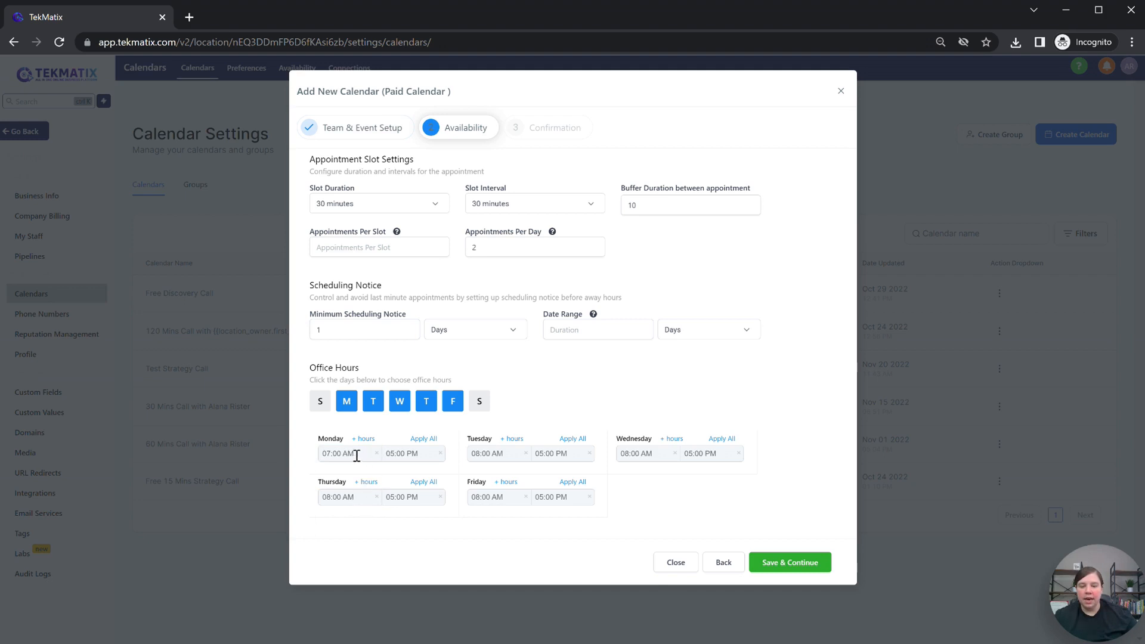
pyautogui.click(355, 455)
pyautogui.click(372, 499)
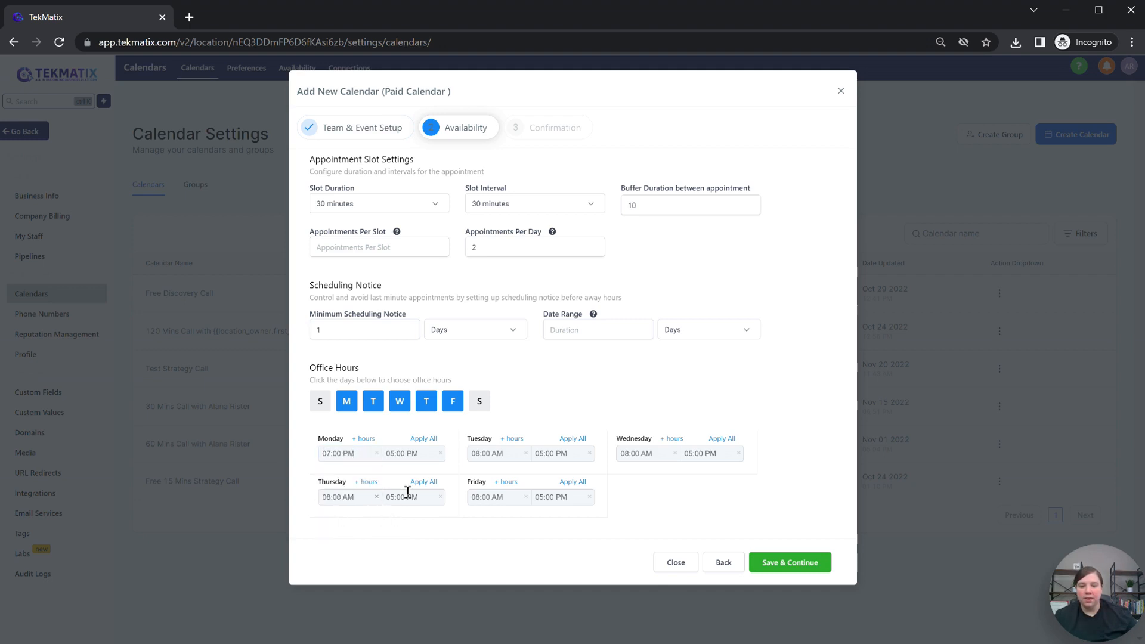
pyautogui.click(411, 455)
pyautogui.scroll(-1, 386, 533)
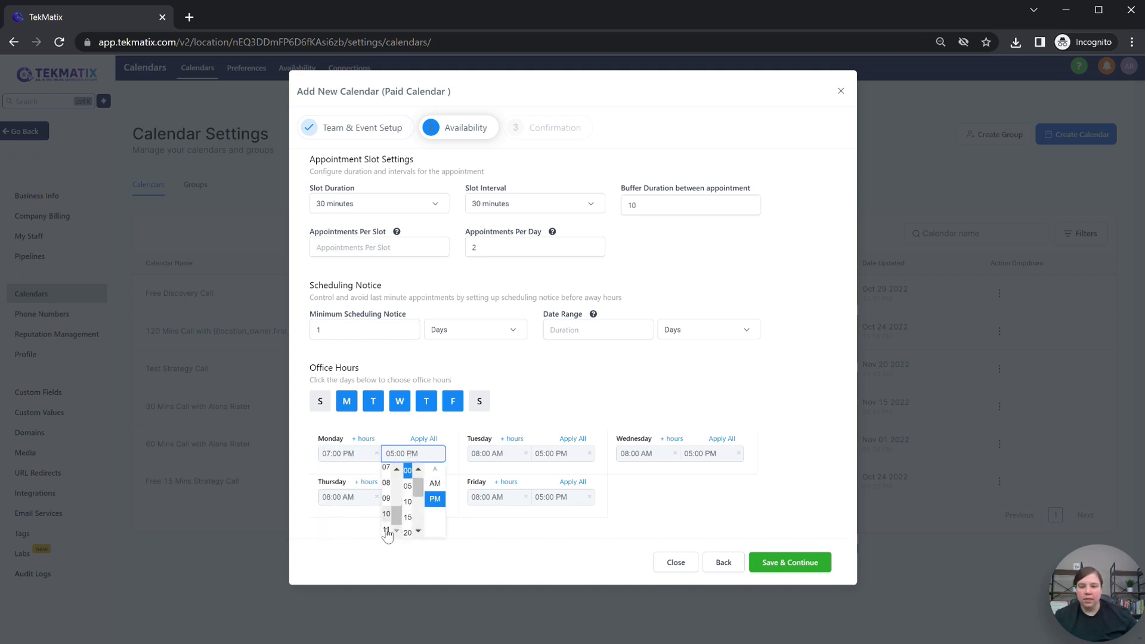
pyautogui.click(387, 505)
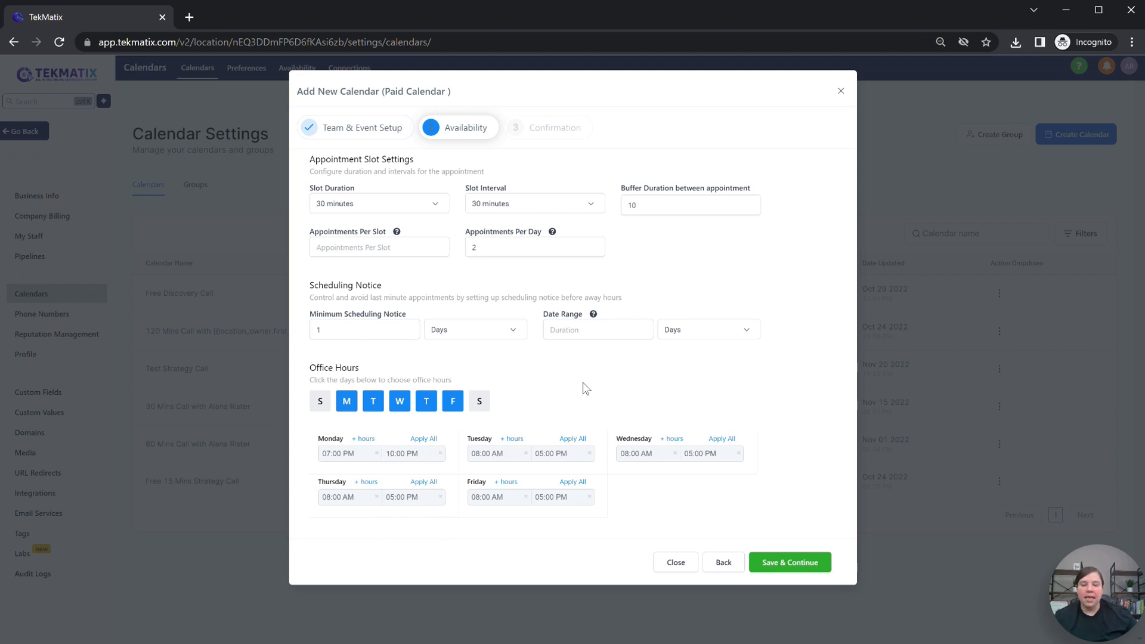
# Step: Apply Monday's hours to all weekdays, remove Friday, and save availability
pyautogui.click(420, 439)
pyautogui.click(451, 400)
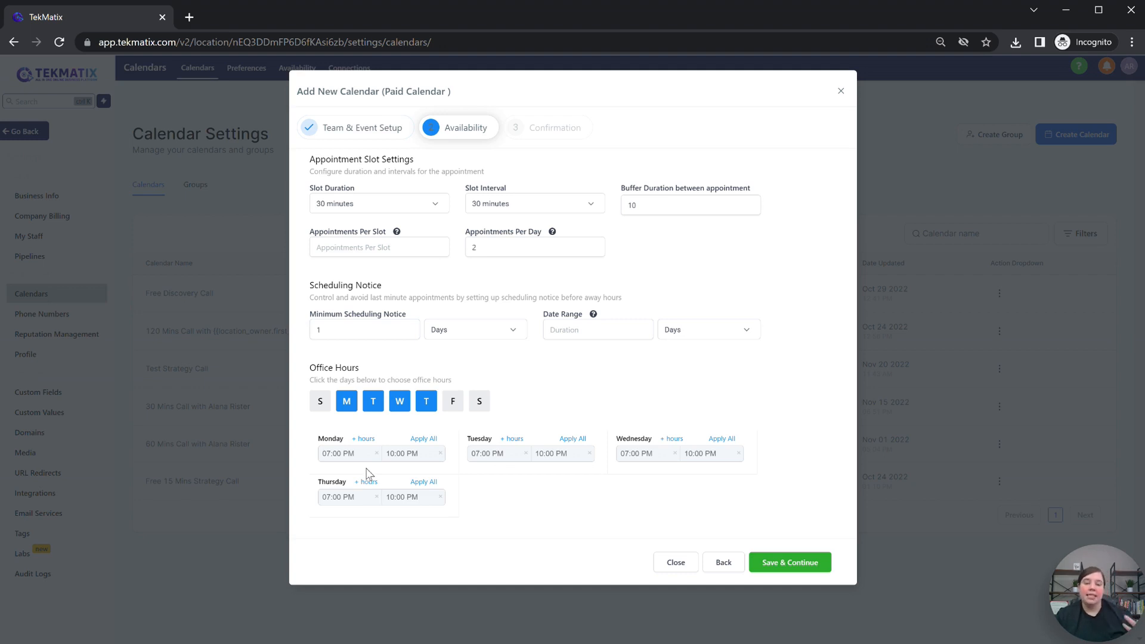
pyautogui.click(796, 558)
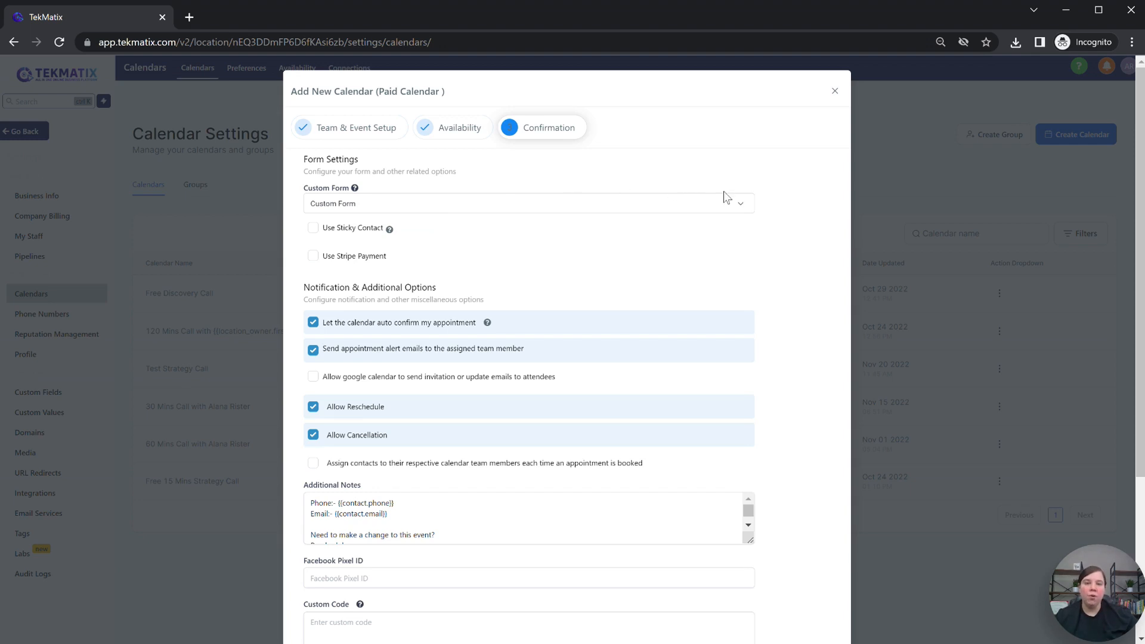
pyautogui.click(739, 203)
pyautogui.scroll(-3, 389, 250)
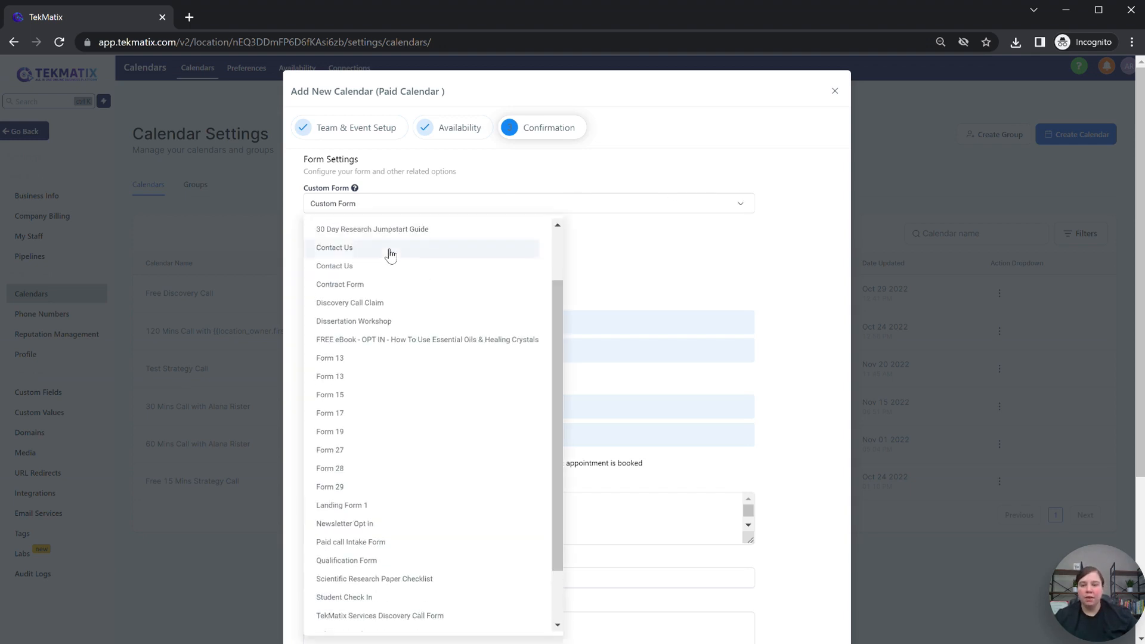
pyautogui.scroll(-4, 389, 255)
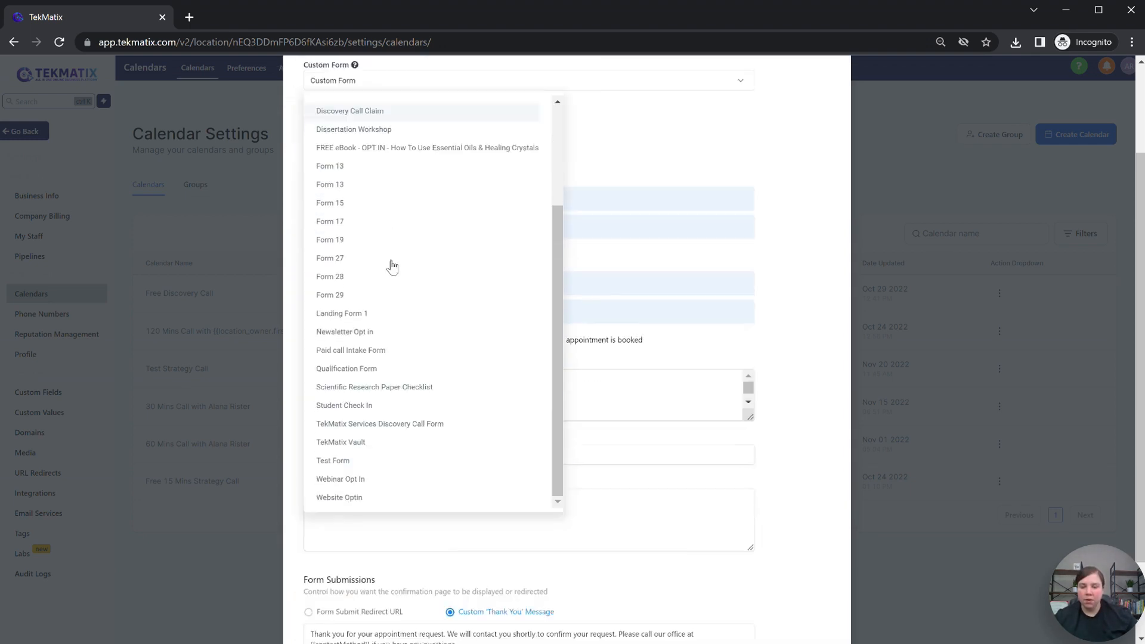
pyautogui.click(370, 389)
pyautogui.scroll(4, 472, 169)
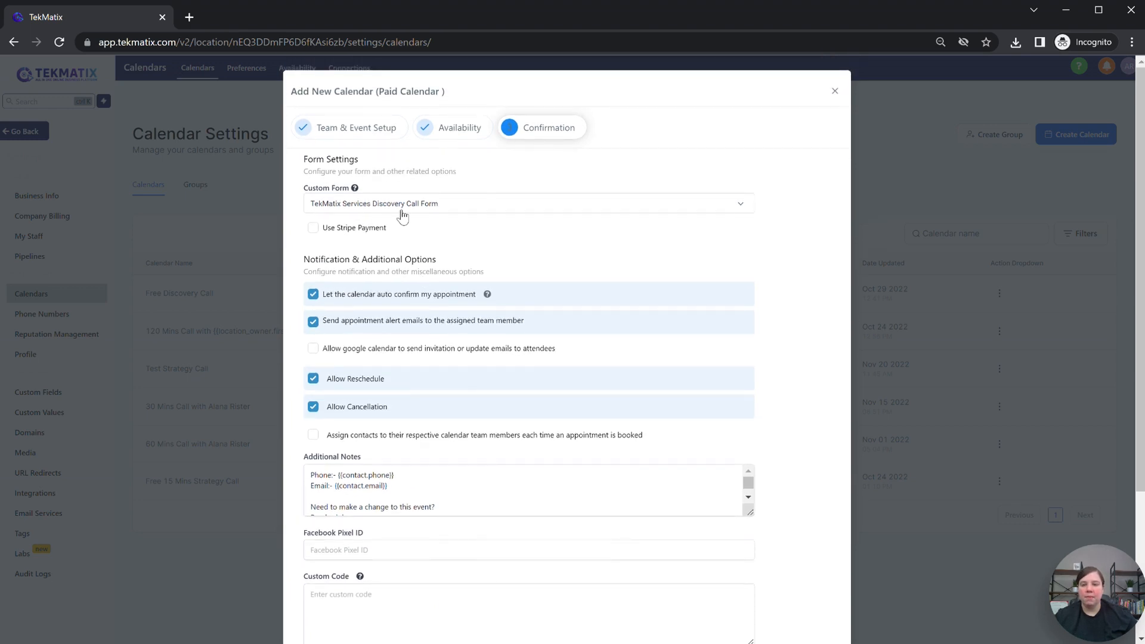
pyautogui.click(455, 205)
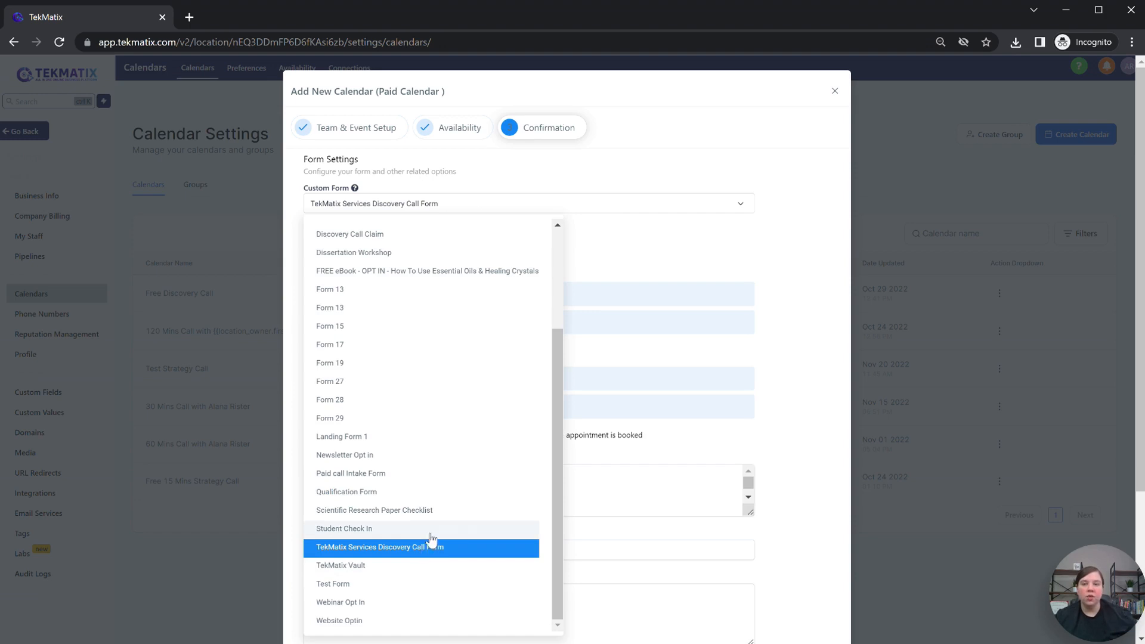
pyautogui.scroll(3, 453, 513)
pyautogui.click(338, 230)
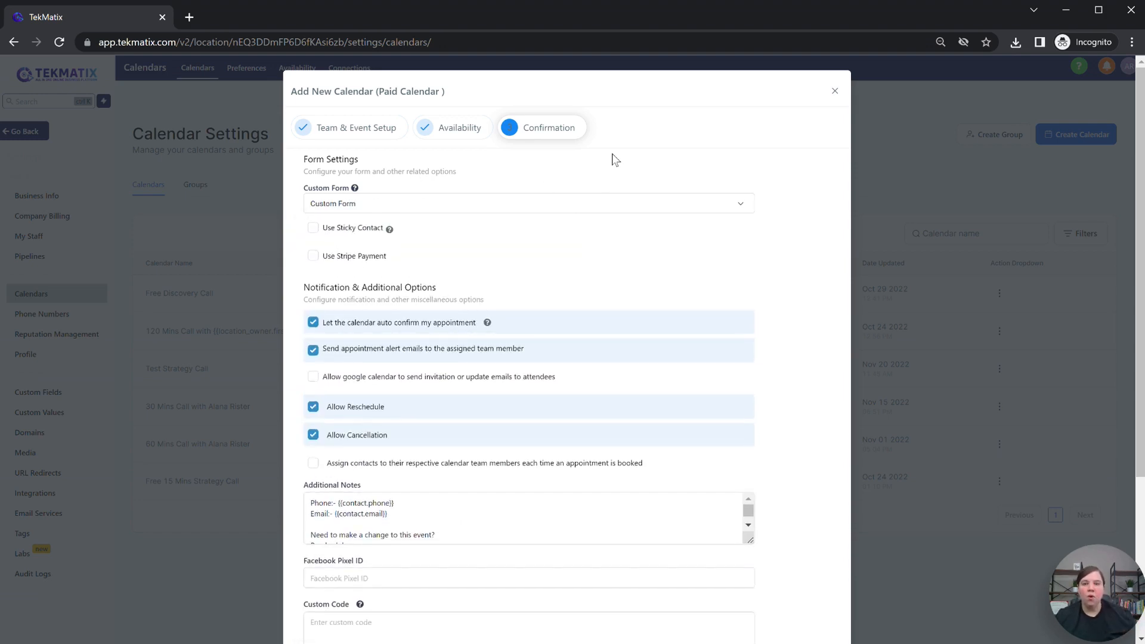
# Step: Enable Stripe payment and set the booking amount to 30
pyautogui.click(314, 258)
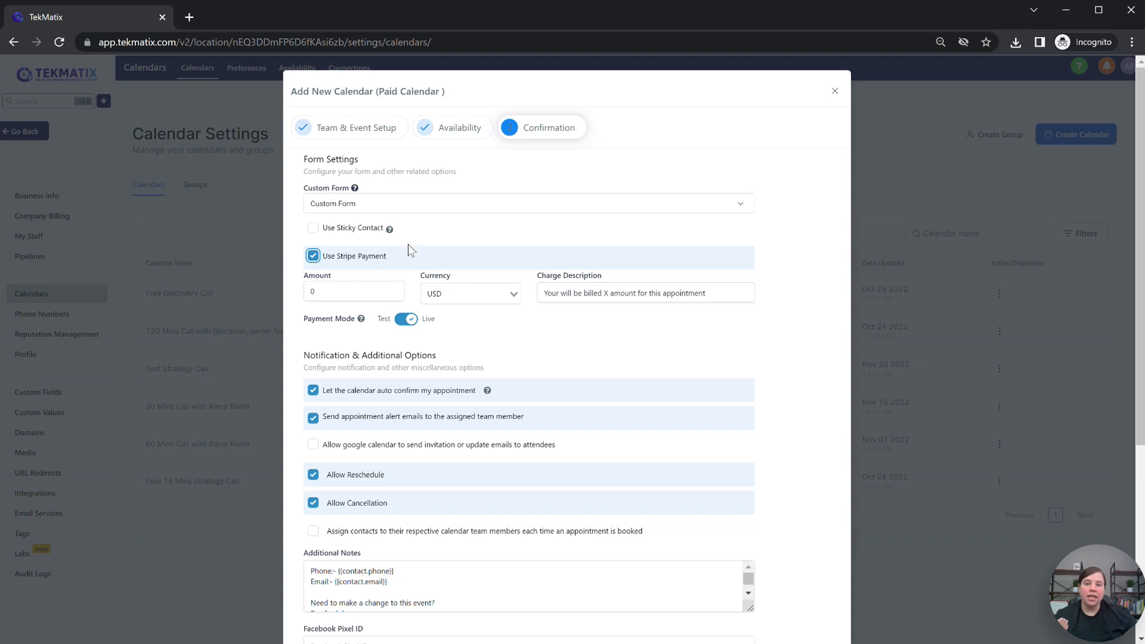
pyautogui.click(311, 289)
pyautogui.doubleClick(310, 290)
pyautogui.write('30')
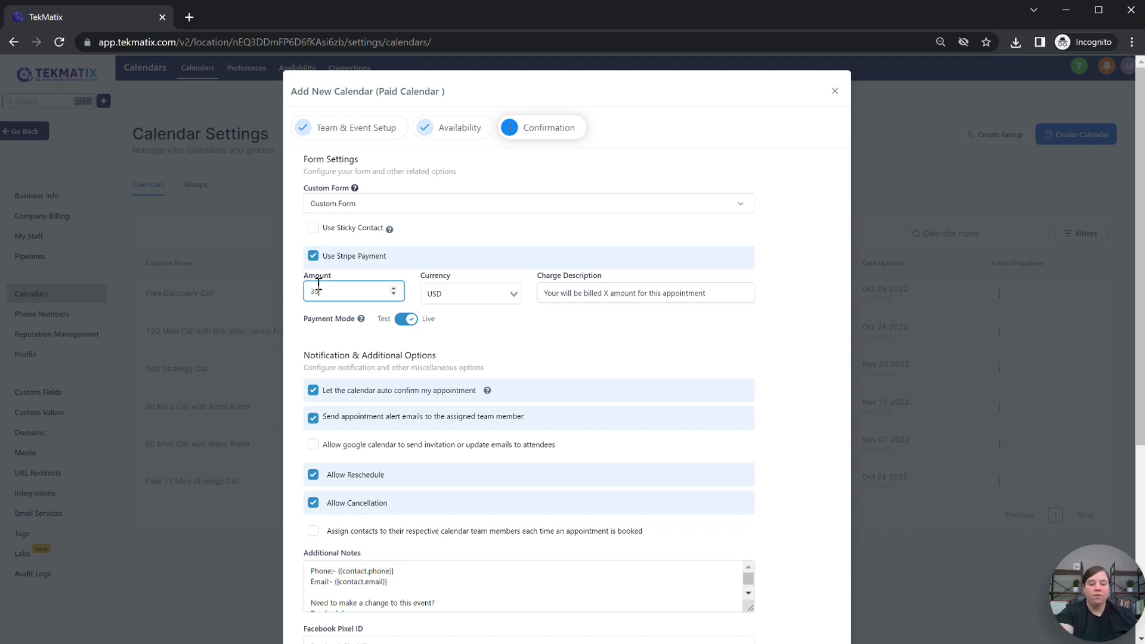
# Step: Correct the charge description to 'You' and 30, then turn Stripe payment off
pyautogui.click(606, 293)
pyautogui.press('BackSpace')
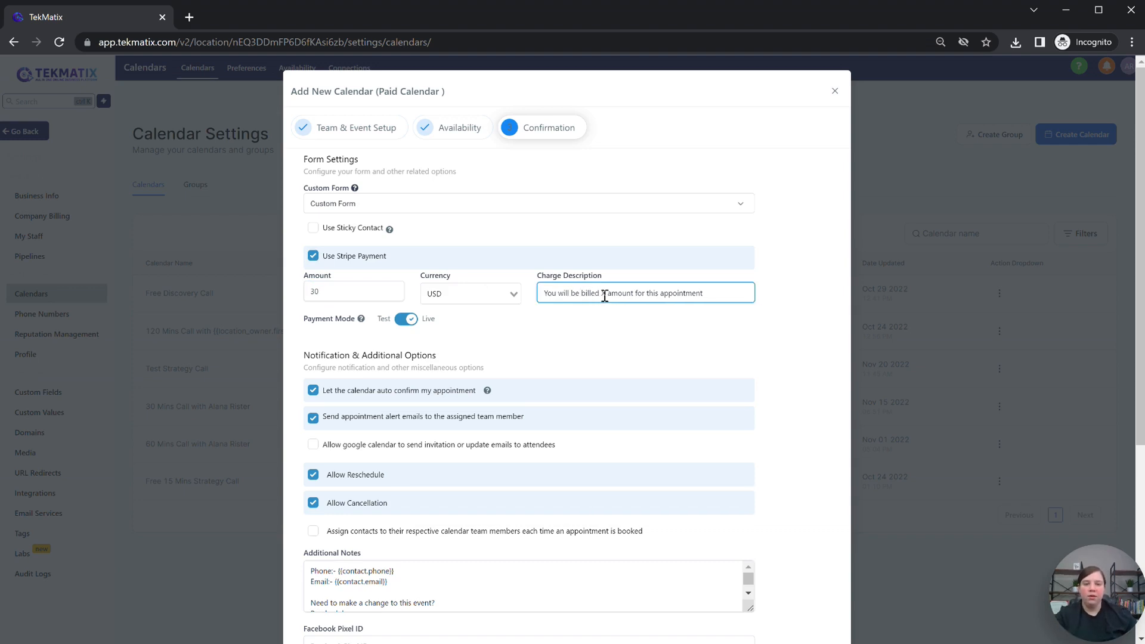
pyautogui.write('30')
pyautogui.click(656, 234)
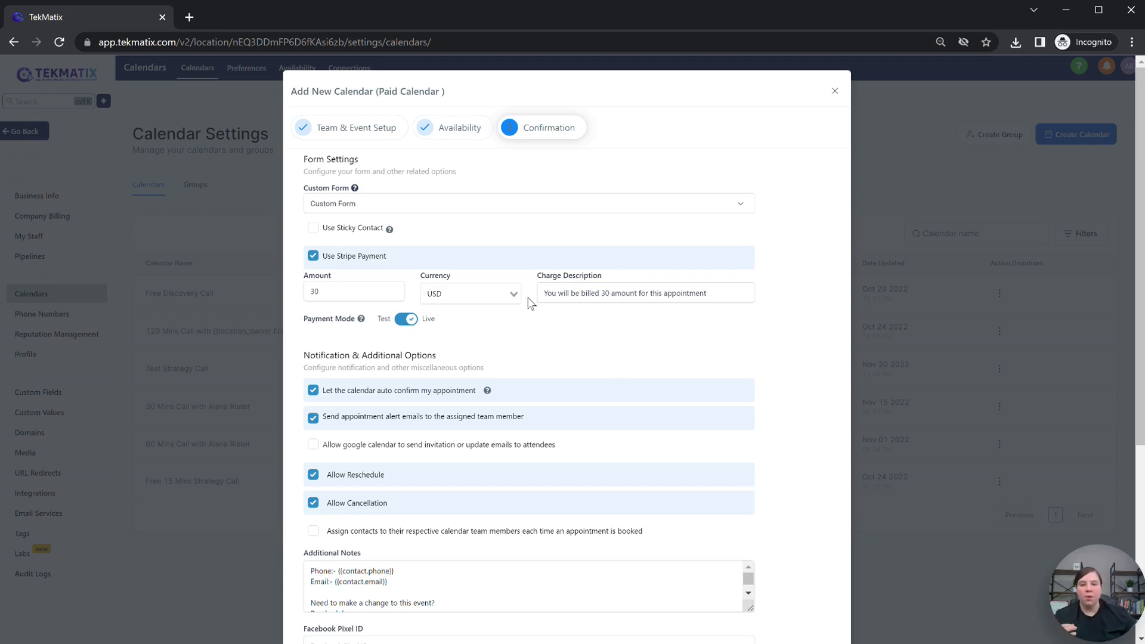
pyautogui.click(313, 255)
pyautogui.scroll(-3, 425, 289)
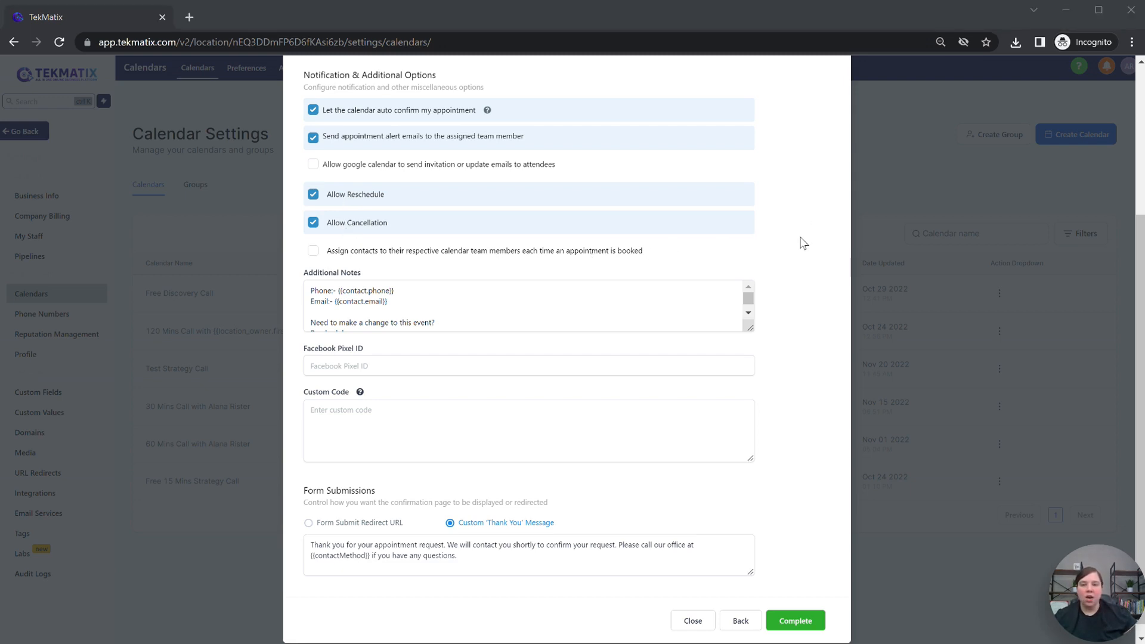
# Step: Delete the 'Please call our office' sentence from the custom thank-you message
pyautogui.scroll(-1, 802, 243)
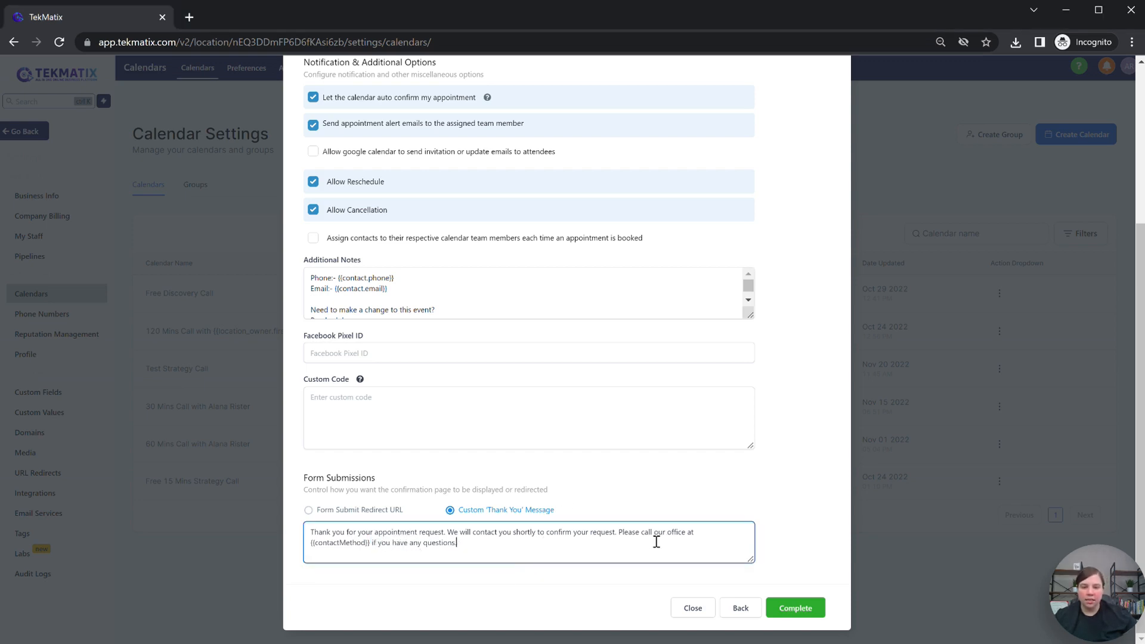
pyautogui.moveTo(656, 542); pyautogui.dragTo(617, 530)
pyautogui.press('BackSpace')
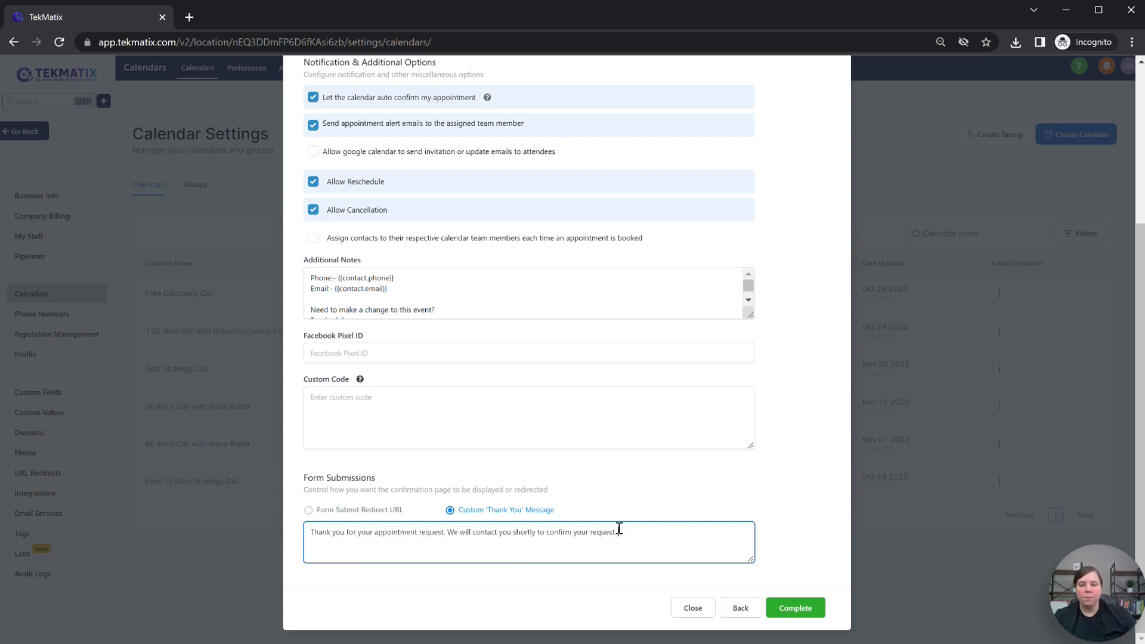
pyautogui.click(360, 537)
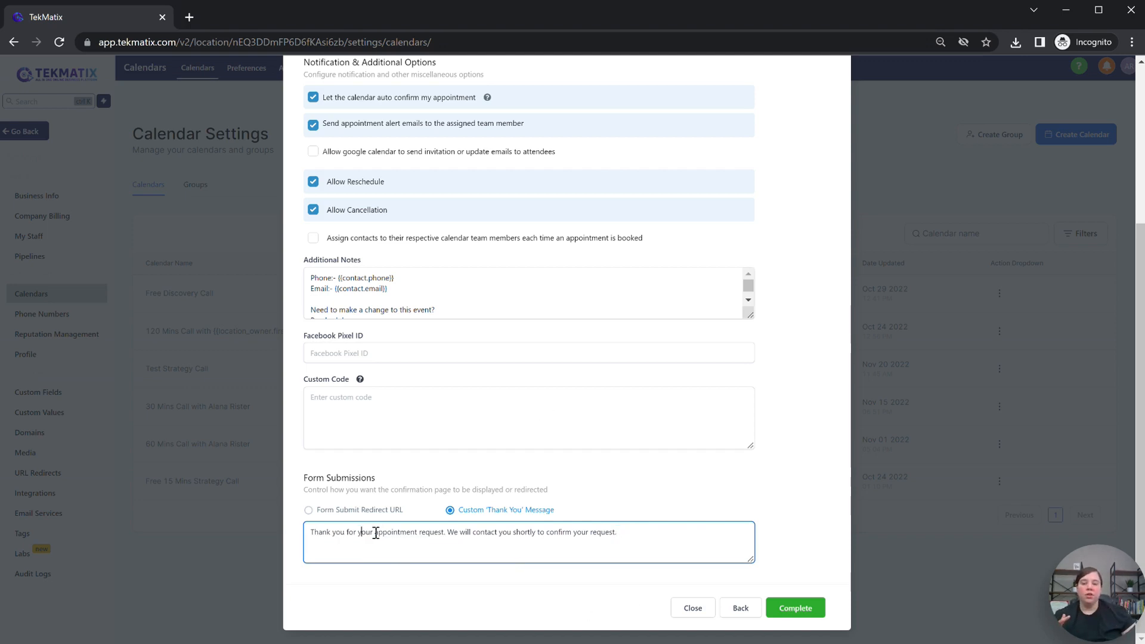
# Step: Keep the Custom 'Thank You' Message instead of a redirect URL and complete the calendar
pyautogui.click(309, 510)
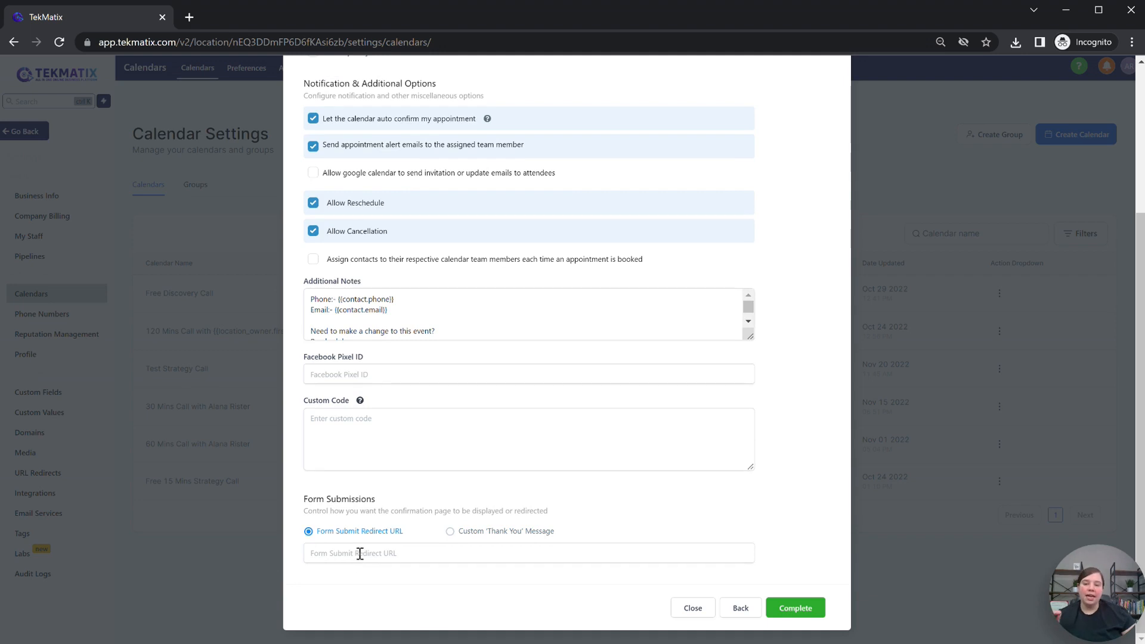
pyautogui.click(340, 555)
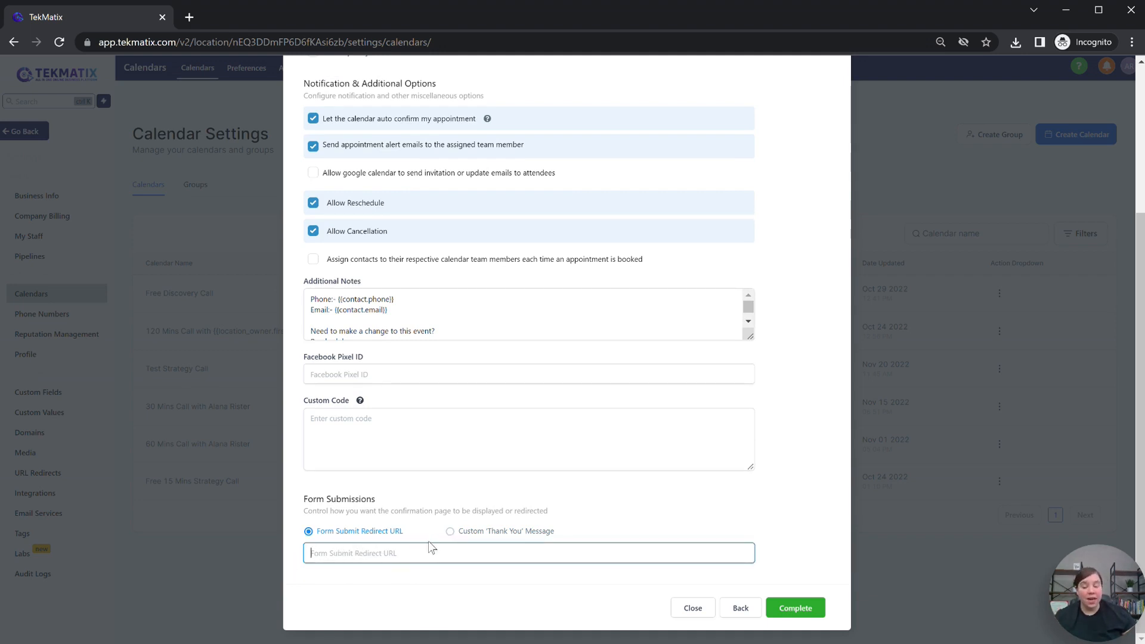
pyautogui.click(452, 532)
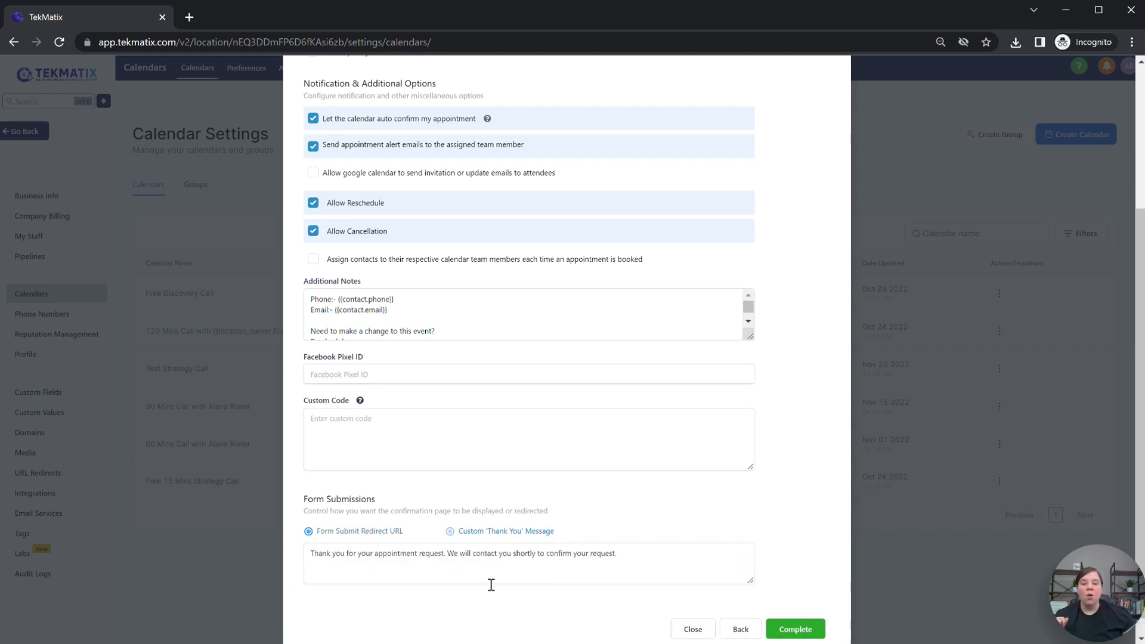
pyautogui.scroll(3, 669, 542)
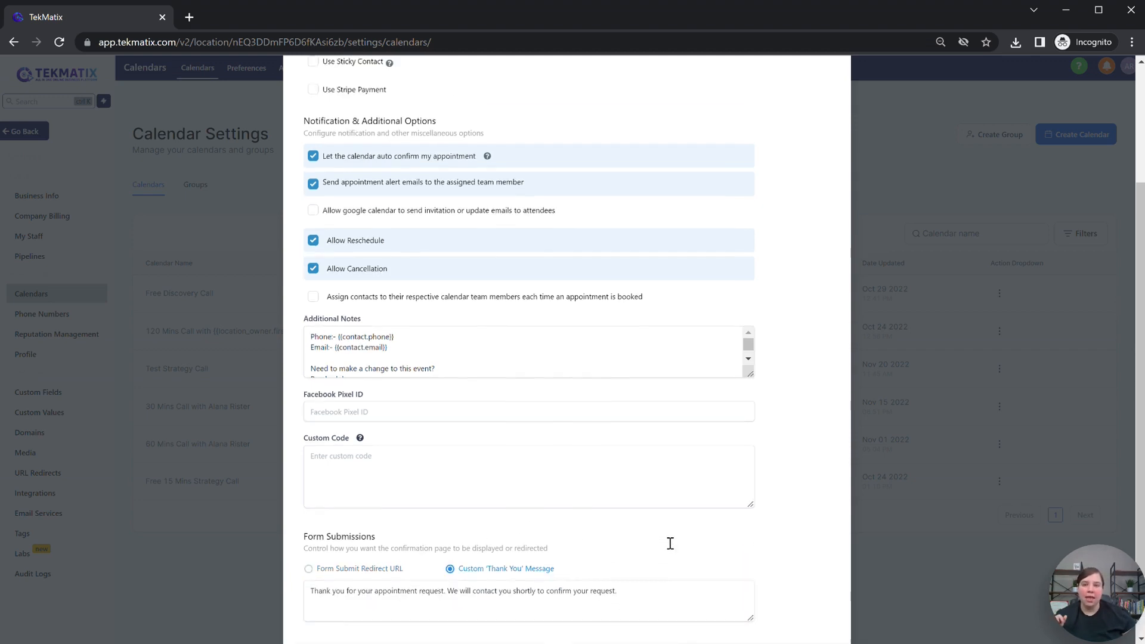
pyautogui.scroll(-4, 670, 541)
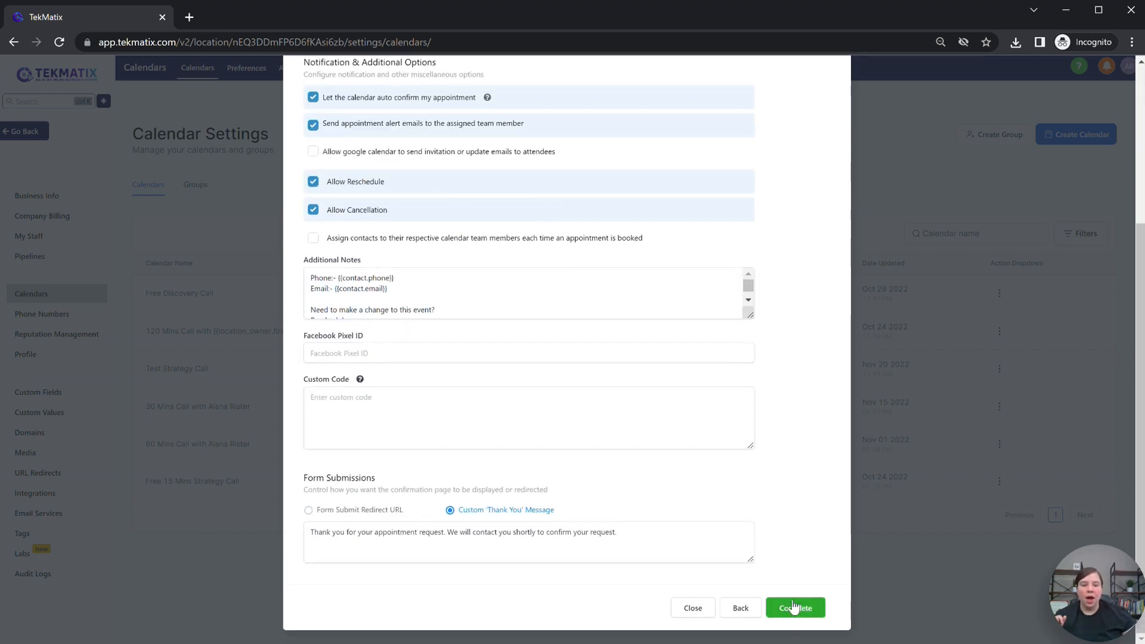
pyautogui.click(797, 612)
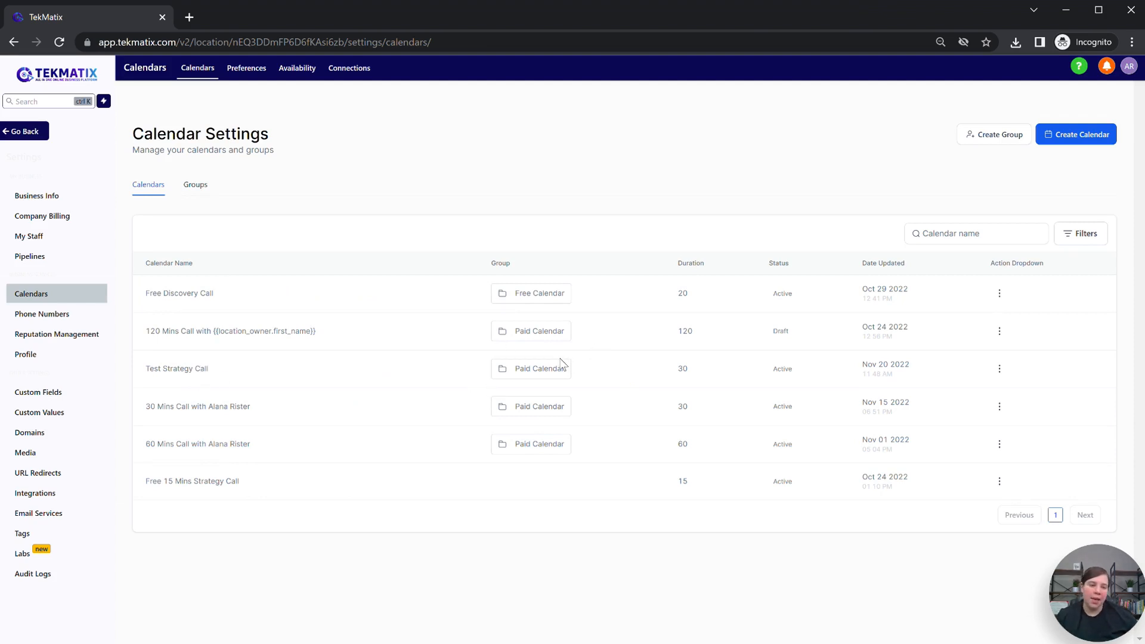
# Step: Copy Test Strategy Call's scheduling link from its actions menu and open a new browser tab
pyautogui.click(1004, 369)
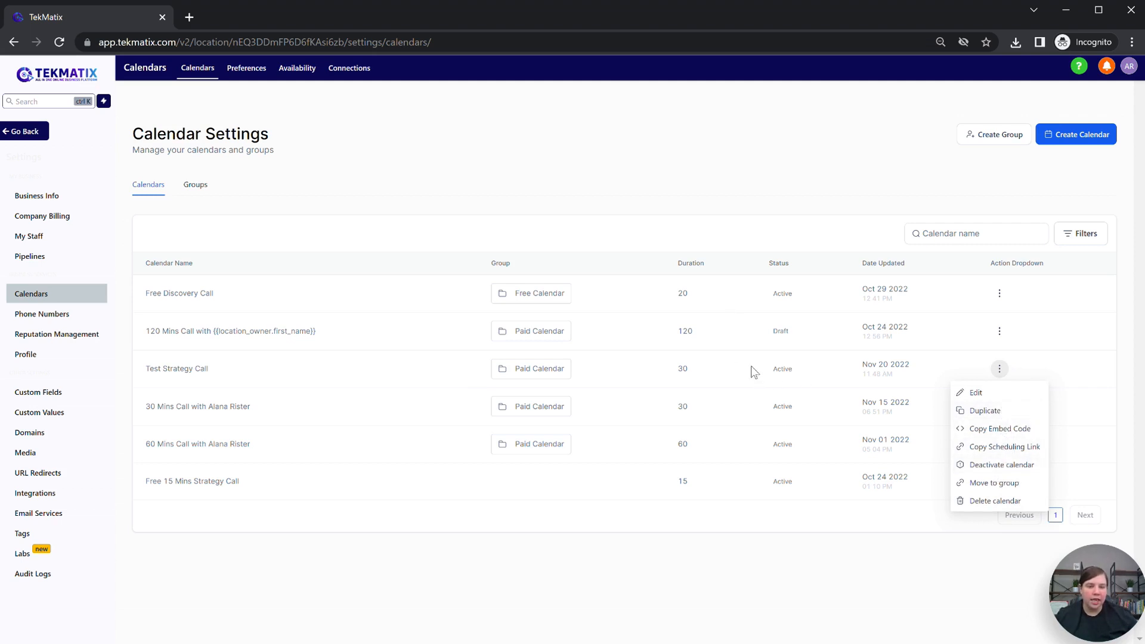
pyautogui.click(1001, 448)
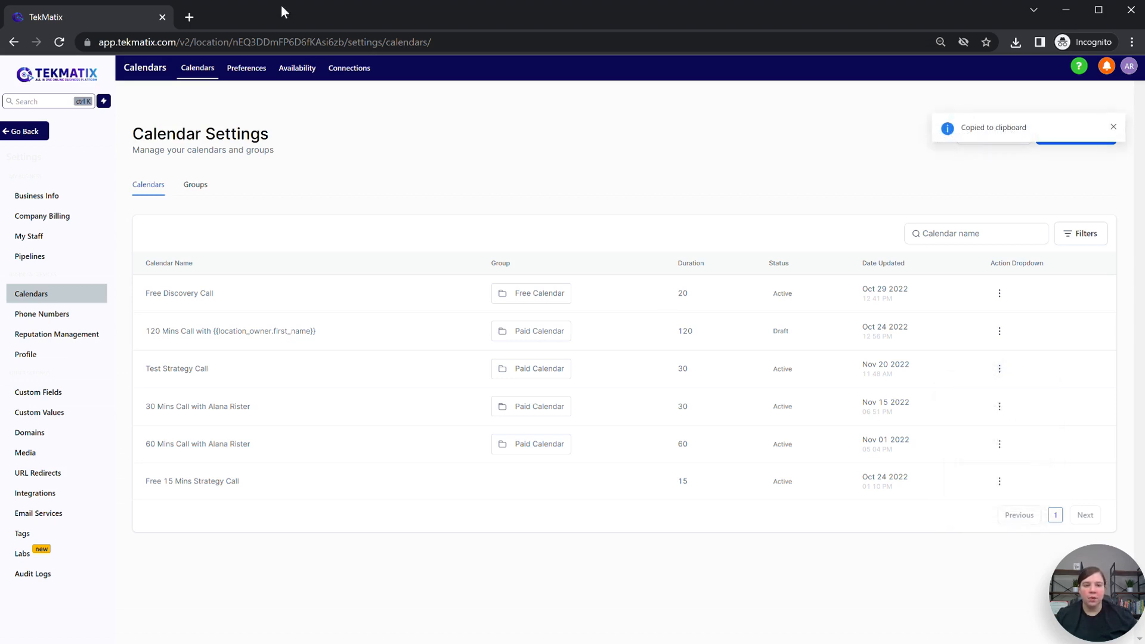
pyautogui.click(190, 19)
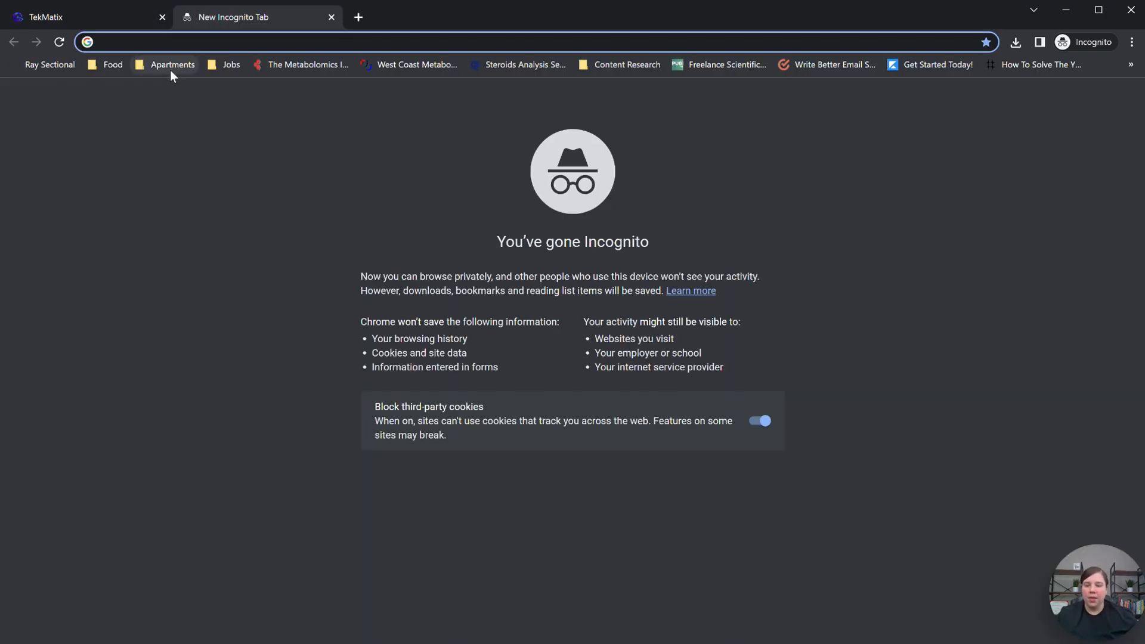
# Step: Load the Test Strategy Call booking page from the pasted scheduling link
pyautogui.hotkey('ctrl', 'v')
pyautogui.press('Return')
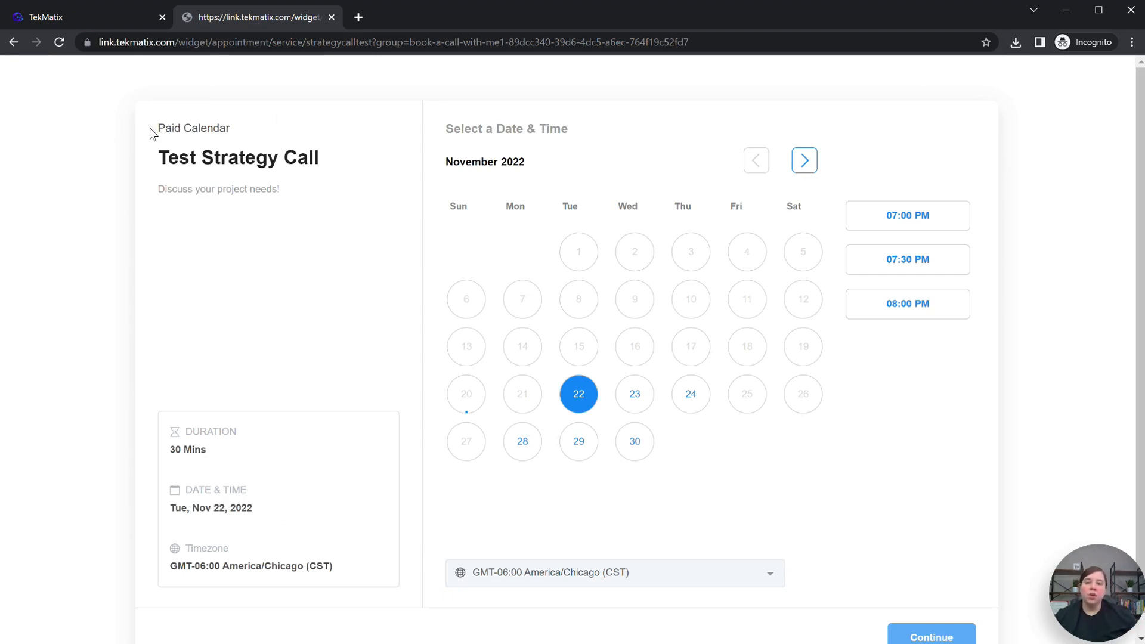
pyautogui.moveTo(158, 163); pyautogui.dragTo(156, 200)
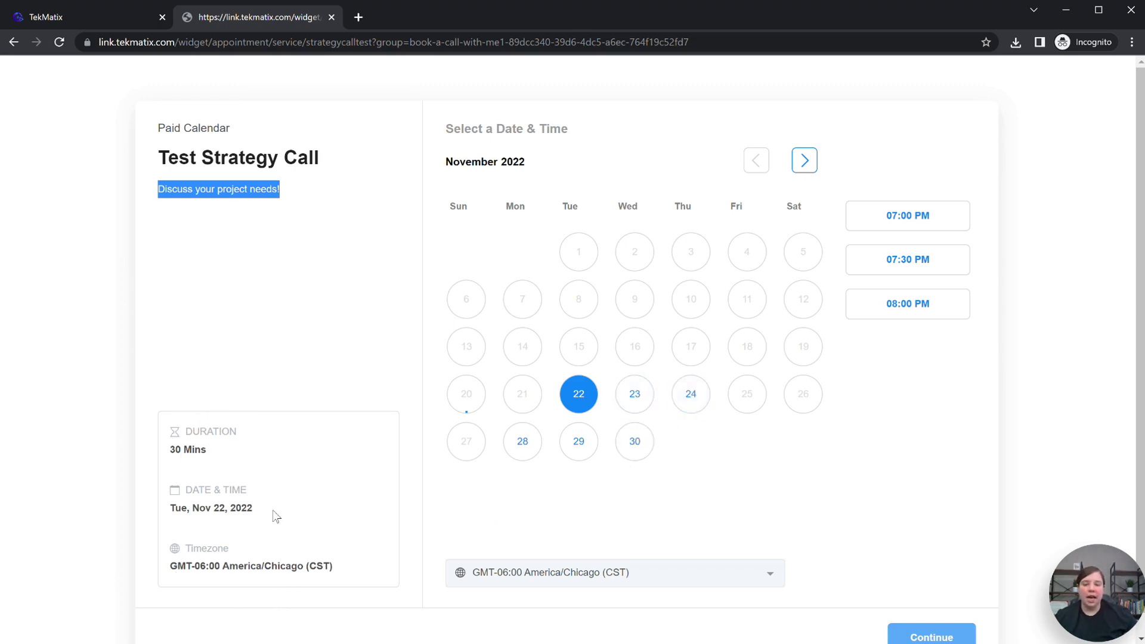
# Step: Keep the America/Chicago timezone and book Wednesday, Nov 23 at 07:30 PM
pyautogui.click(668, 571)
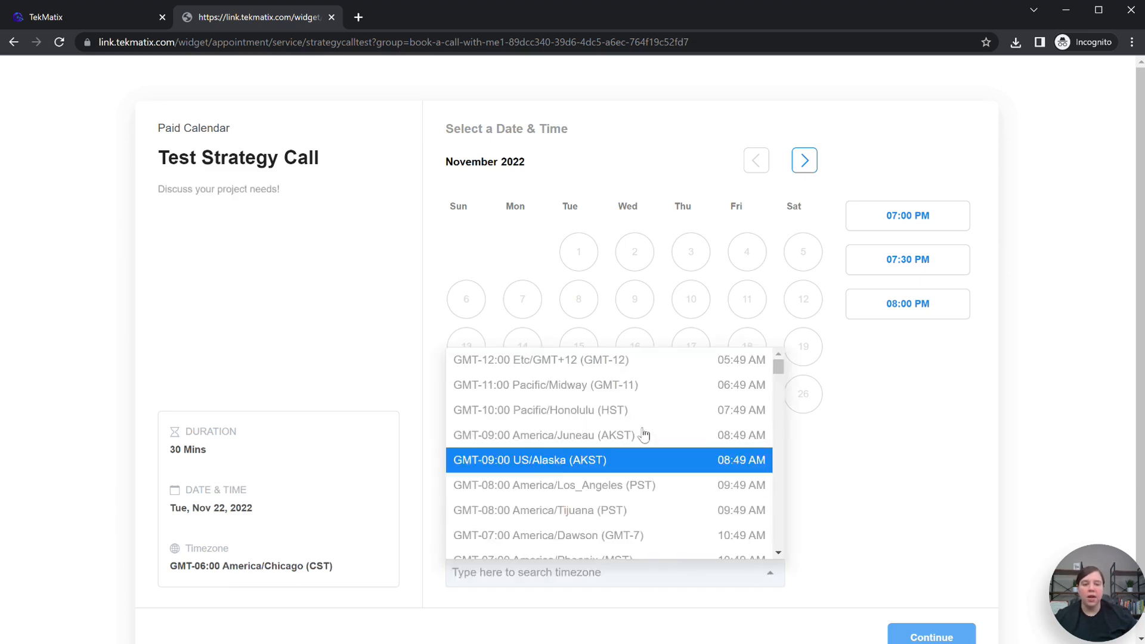
pyautogui.scroll(-5, 672, 531)
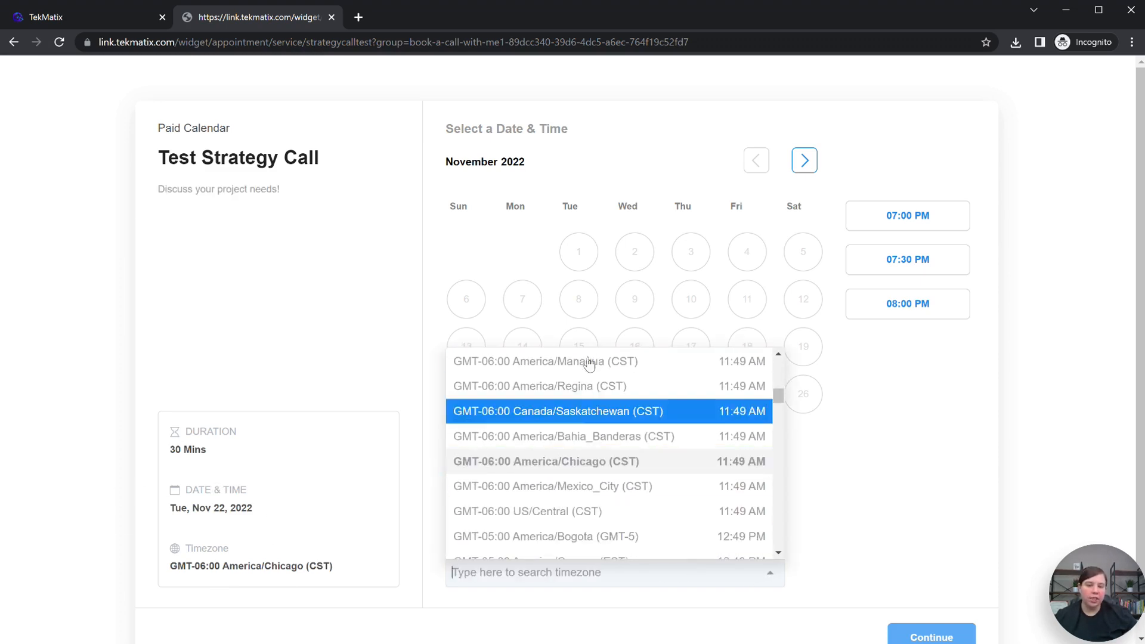
pyautogui.click(977, 386)
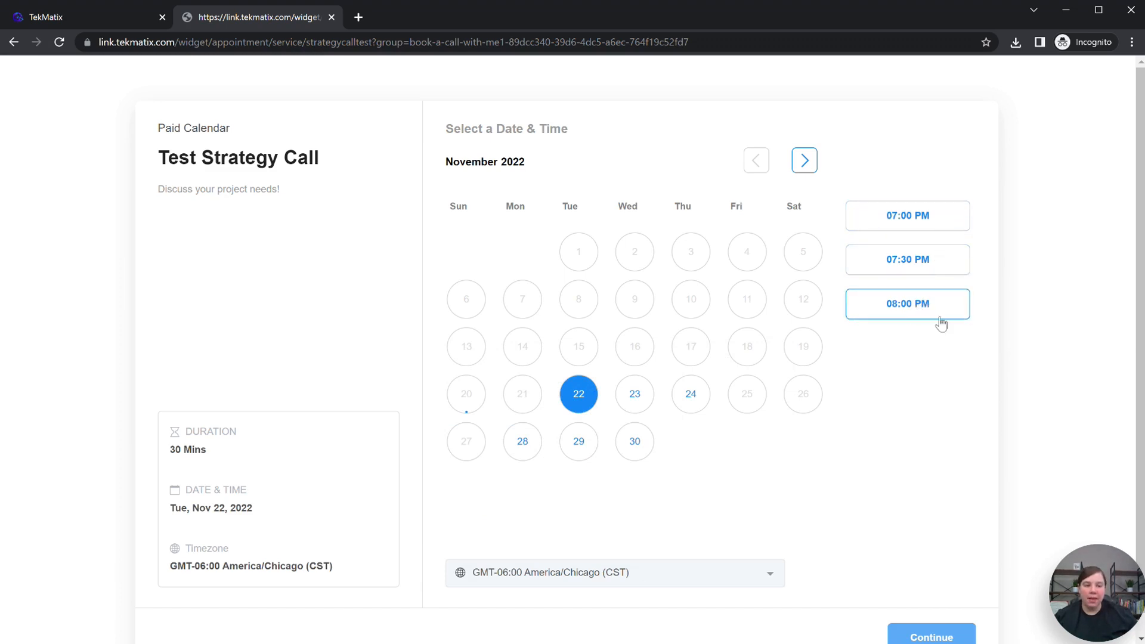
pyautogui.scroll(-1, 941, 322)
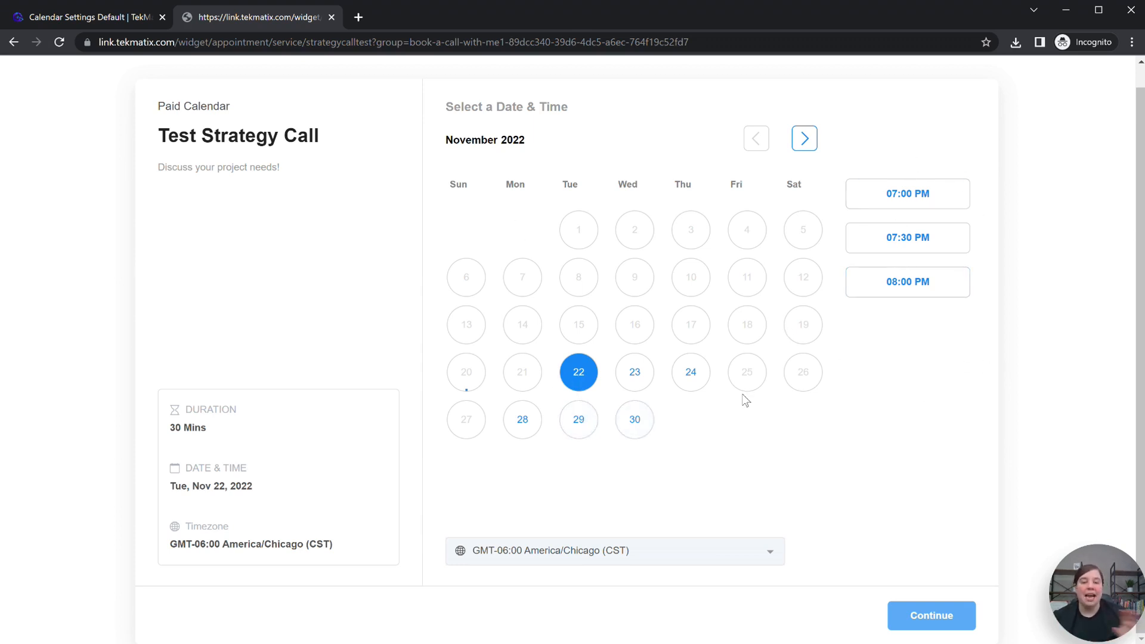
pyautogui.click(633, 371)
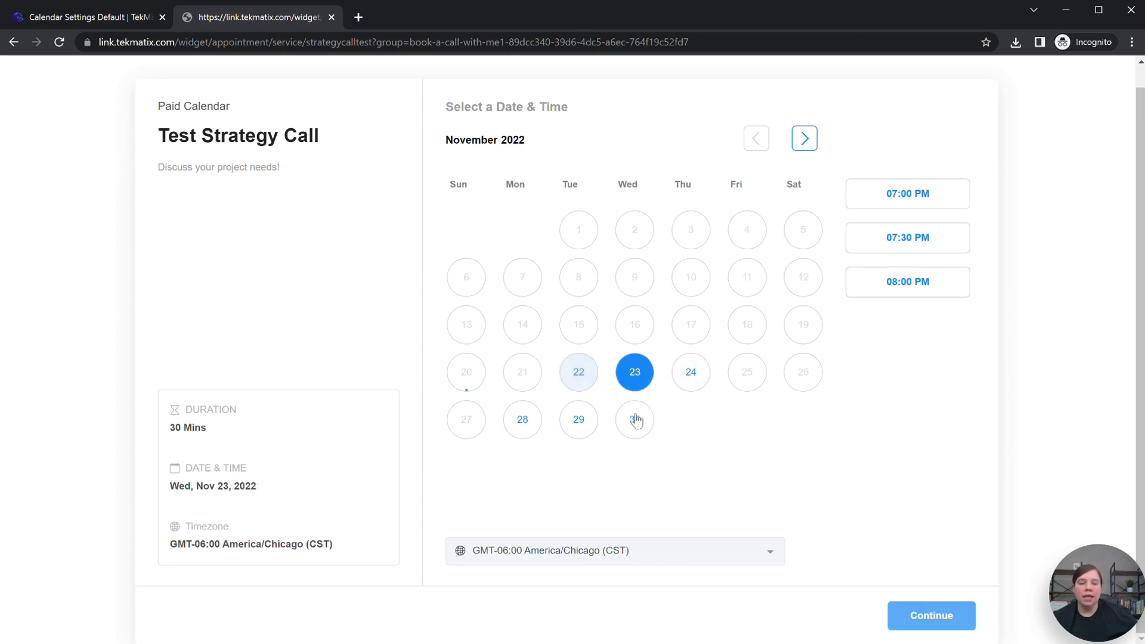
pyautogui.click(866, 236)
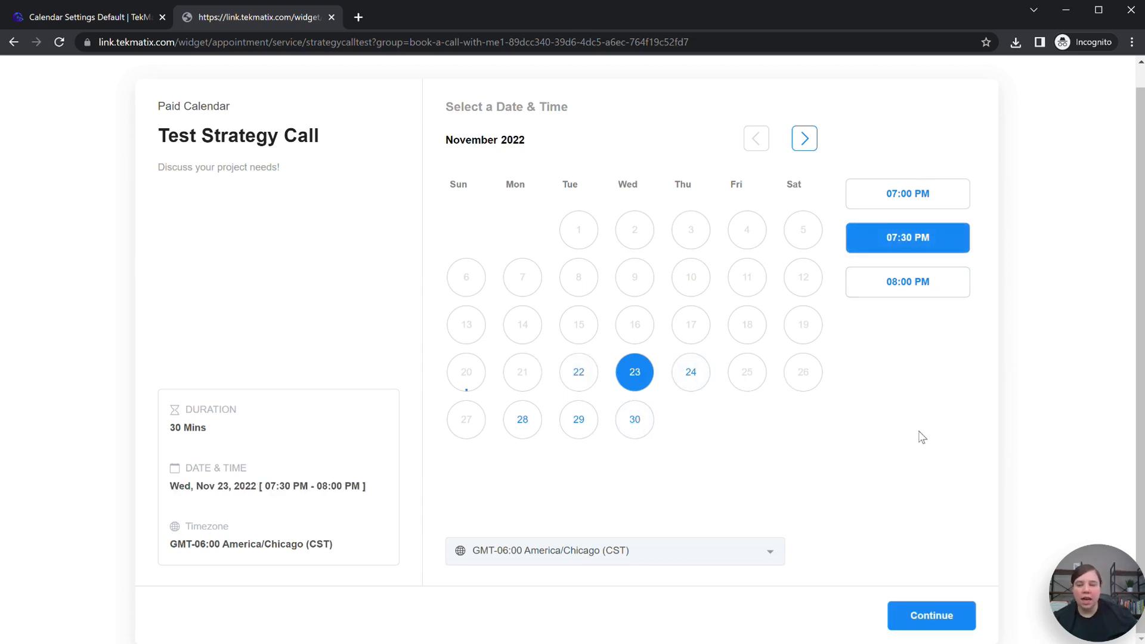
# Step: Fill in the contact's name, phone number and email, then schedule the meeting
pyautogui.click(933, 626)
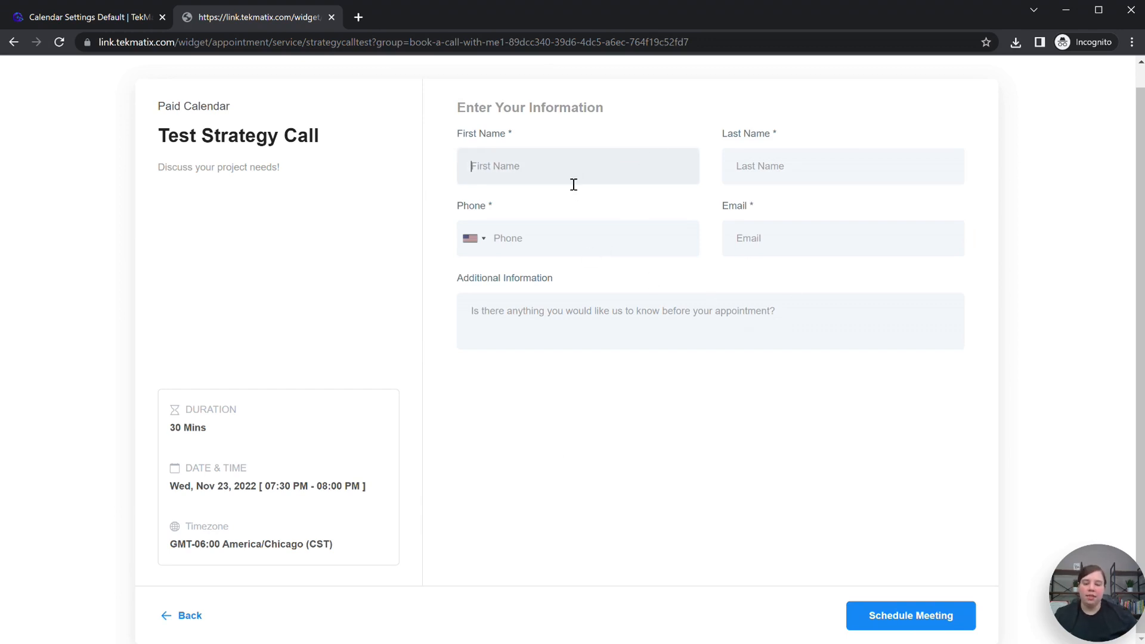
pyautogui.write('A')
pyautogui.write('Ris')
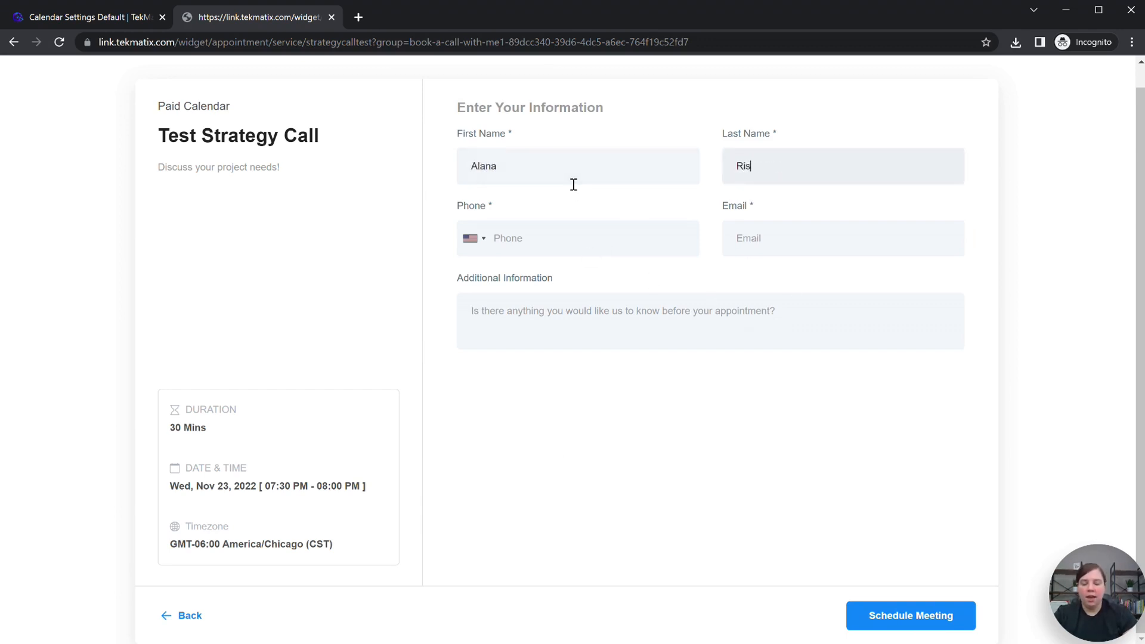
pyautogui.write('ter')
pyautogui.press('Tab')
pyautogui.write('2222222222')
pyautogui.press('Tab')
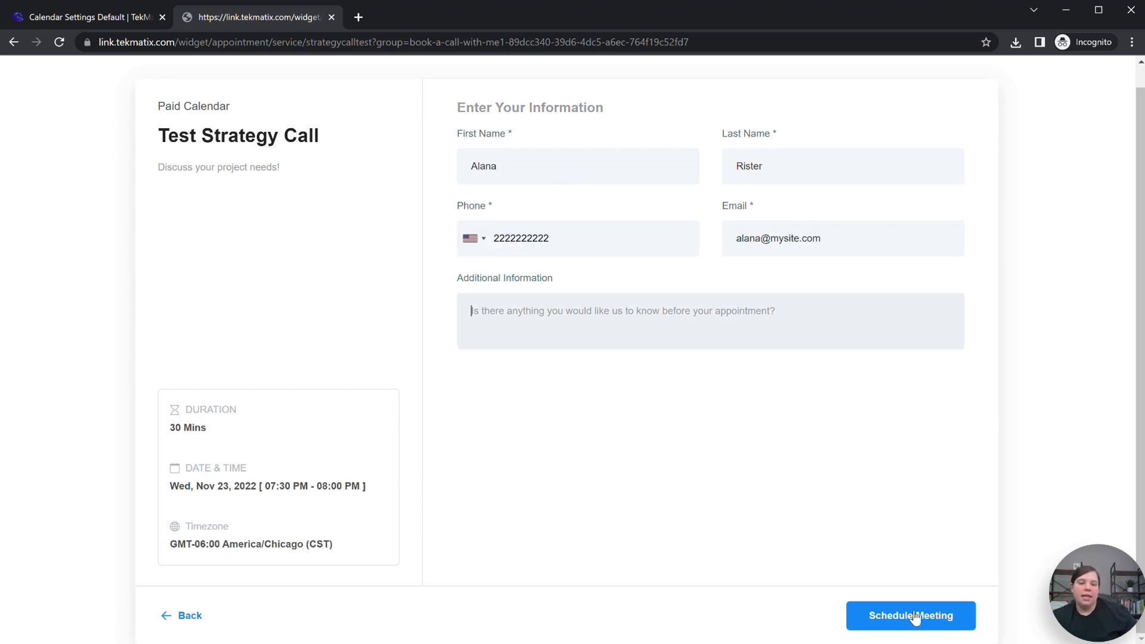
pyautogui.click(914, 620)
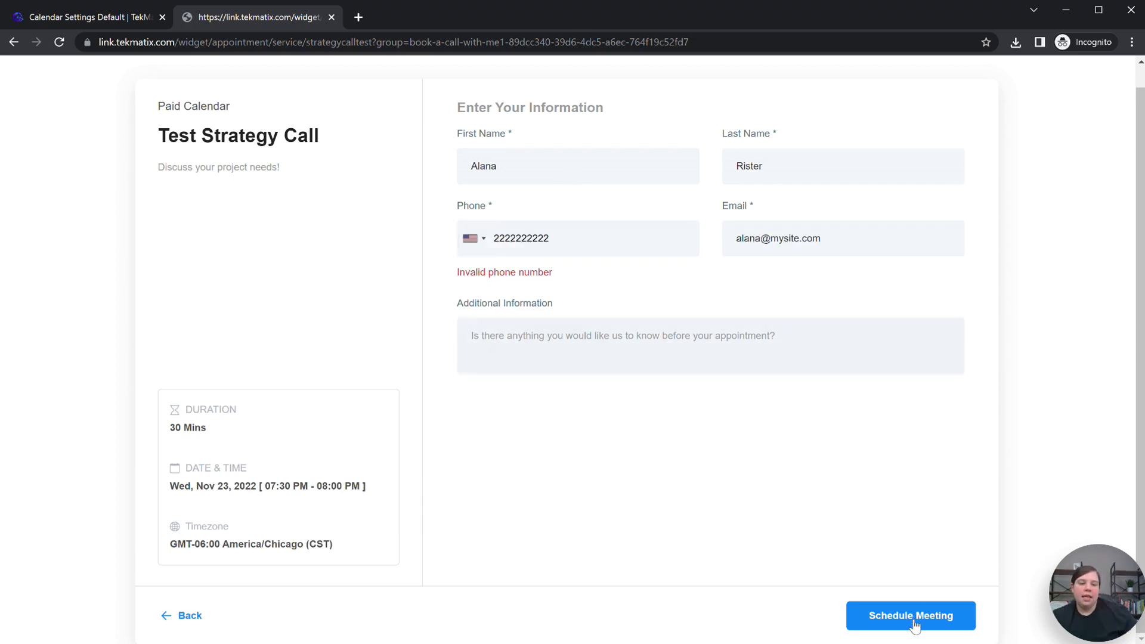
# Step: Review the meeting-scheduled confirmation message and return to the calendar settings
pyautogui.moveTo(450, 207); pyautogui.dragTo(750, 213)
pyautogui.click(749, 213)
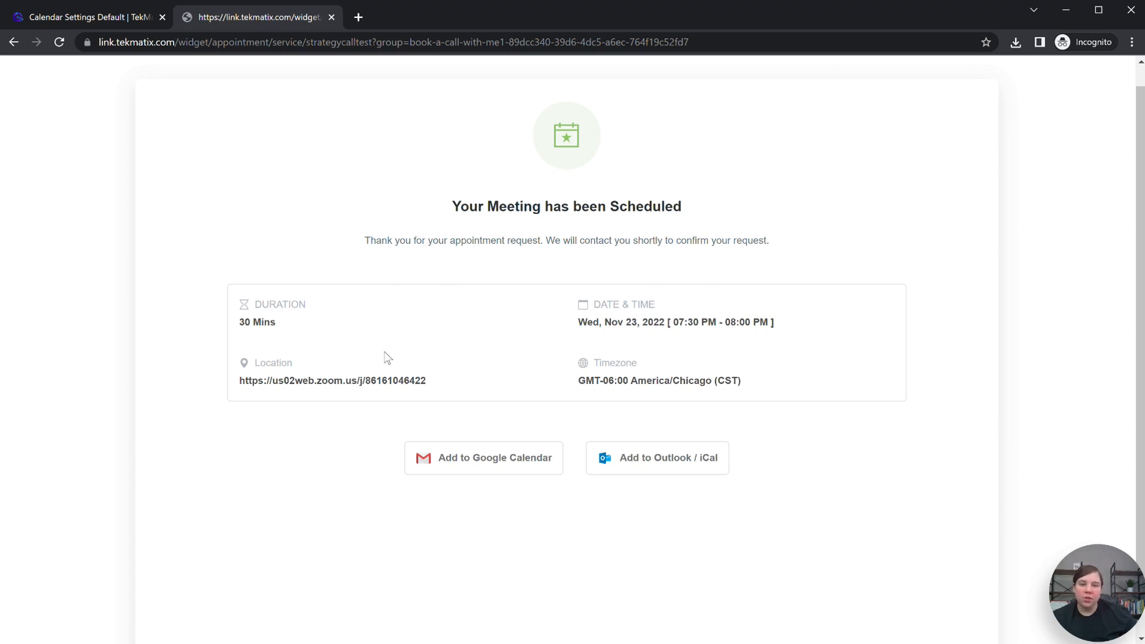
pyautogui.moveTo(799, 241); pyautogui.dragTo(367, 241)
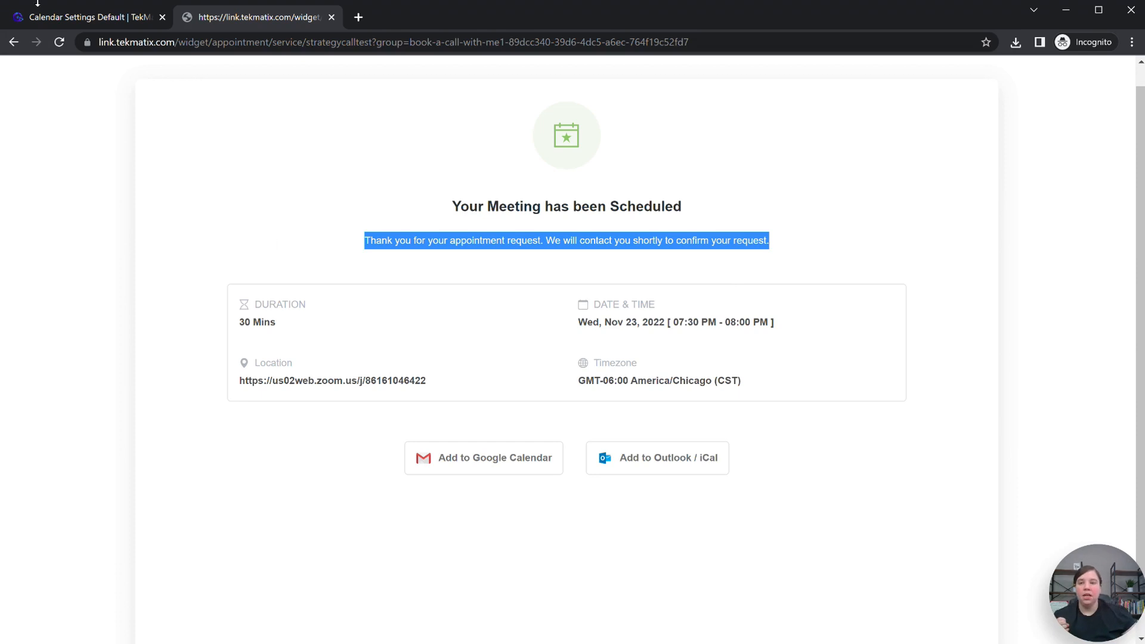
pyautogui.click(73, 21)
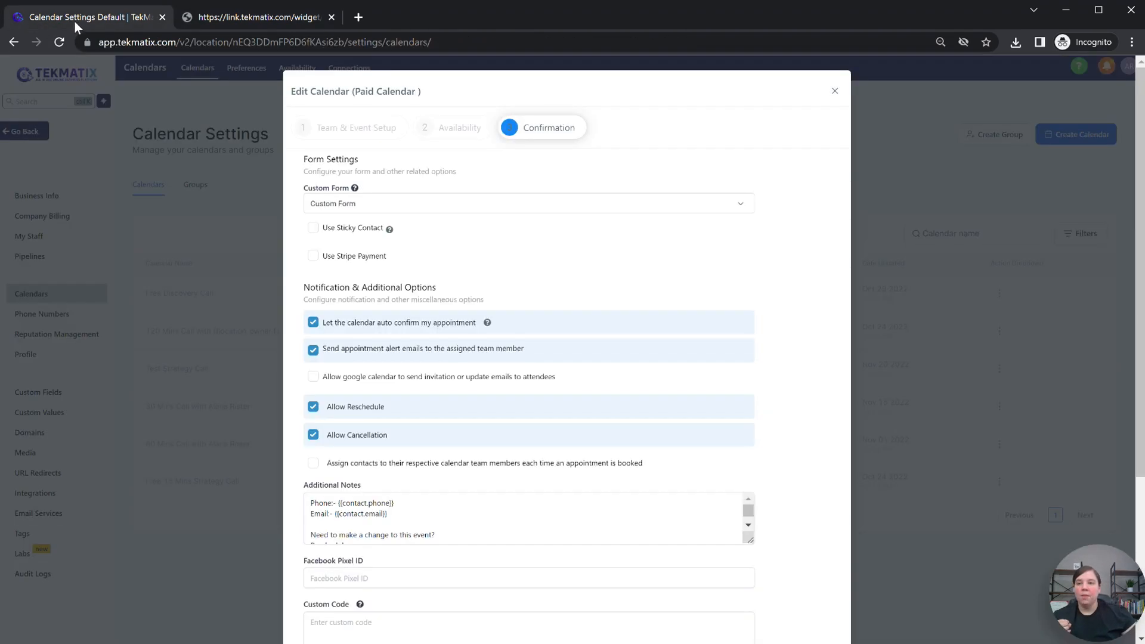
# Step: Close the Paid Calendar dialog and create a new blank workflow from Automated Workflows
pyautogui.click(240, 181)
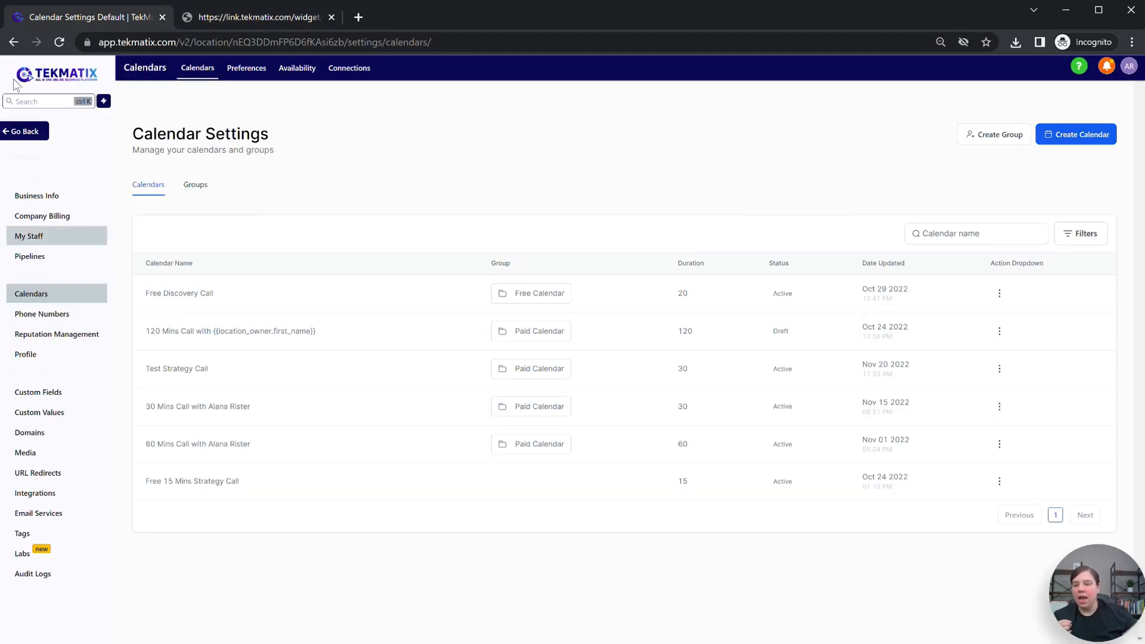
pyautogui.click(23, 130)
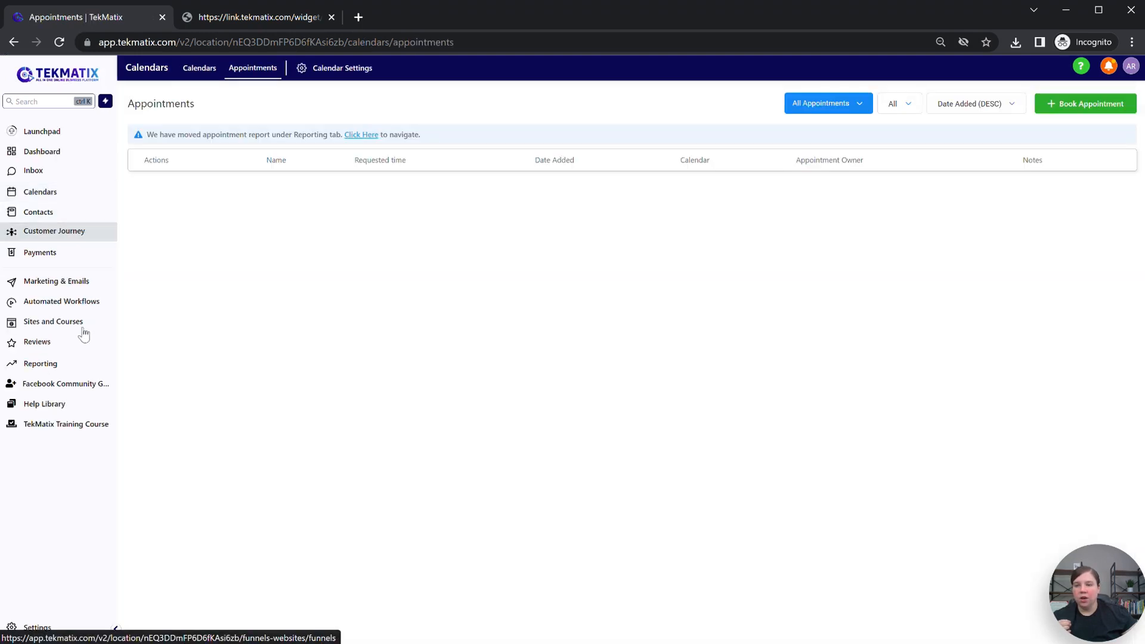
pyautogui.click(75, 327)
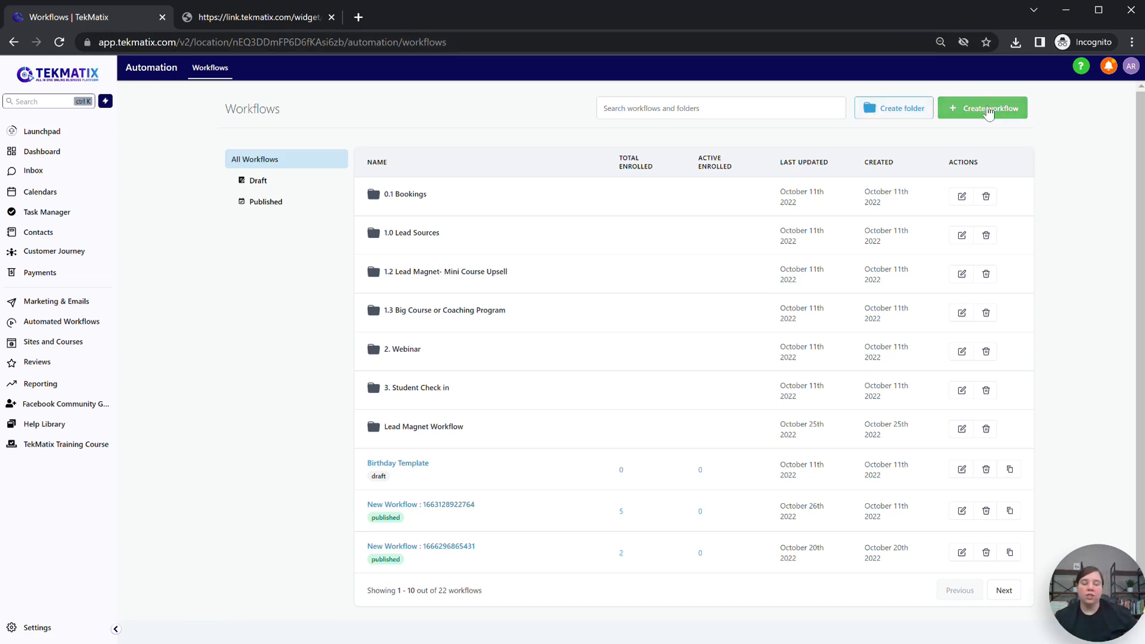
pyautogui.click(988, 111)
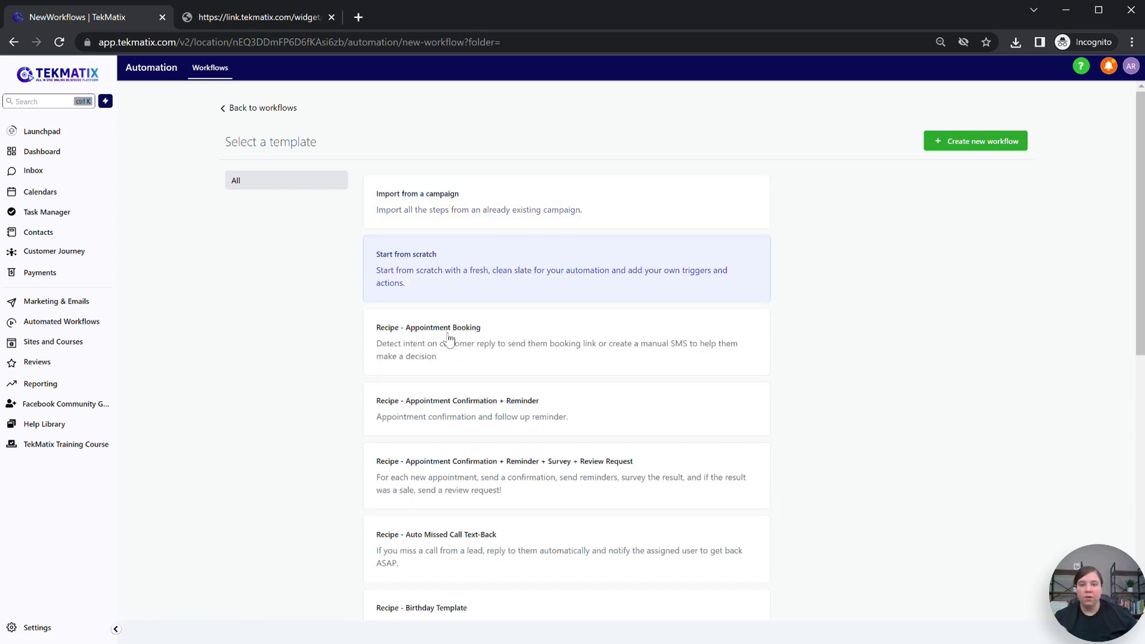
pyautogui.click(955, 146)
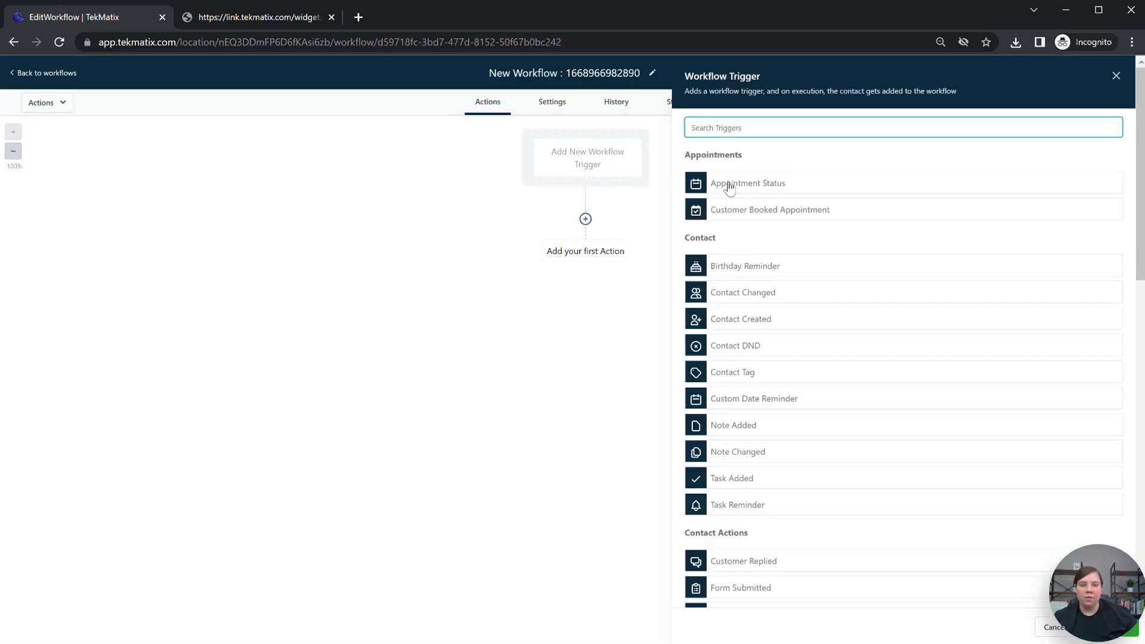
# Step: Set a Customer Booked Appointment trigger filtered to the Test Strategy Call calendar and save it
pyautogui.click(798, 213)
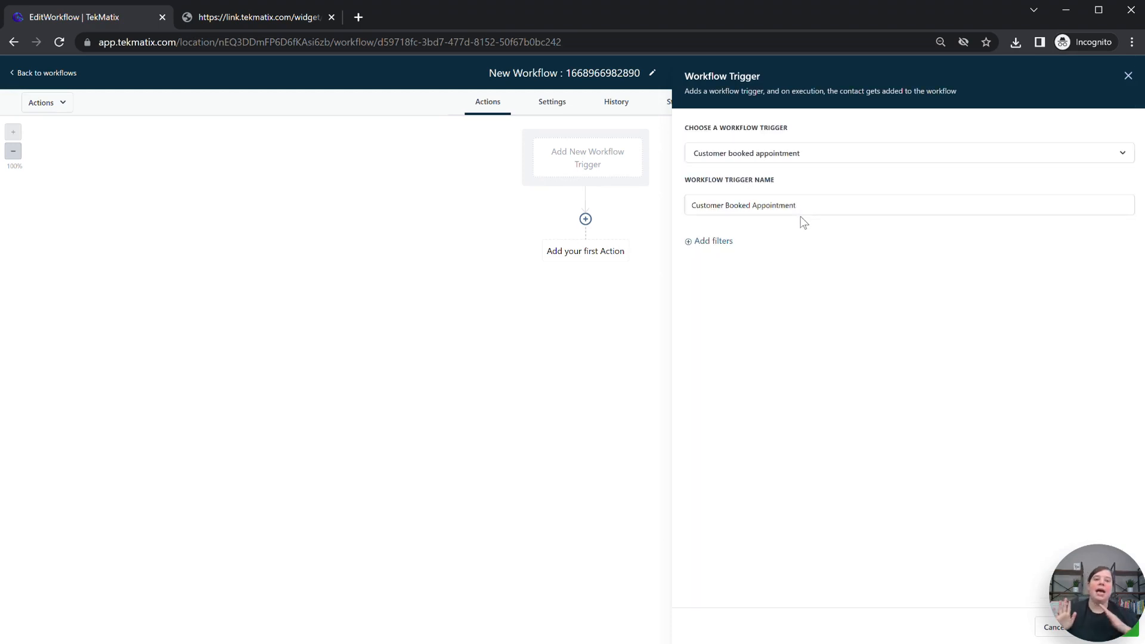
pyautogui.click(707, 242)
pyautogui.click(738, 261)
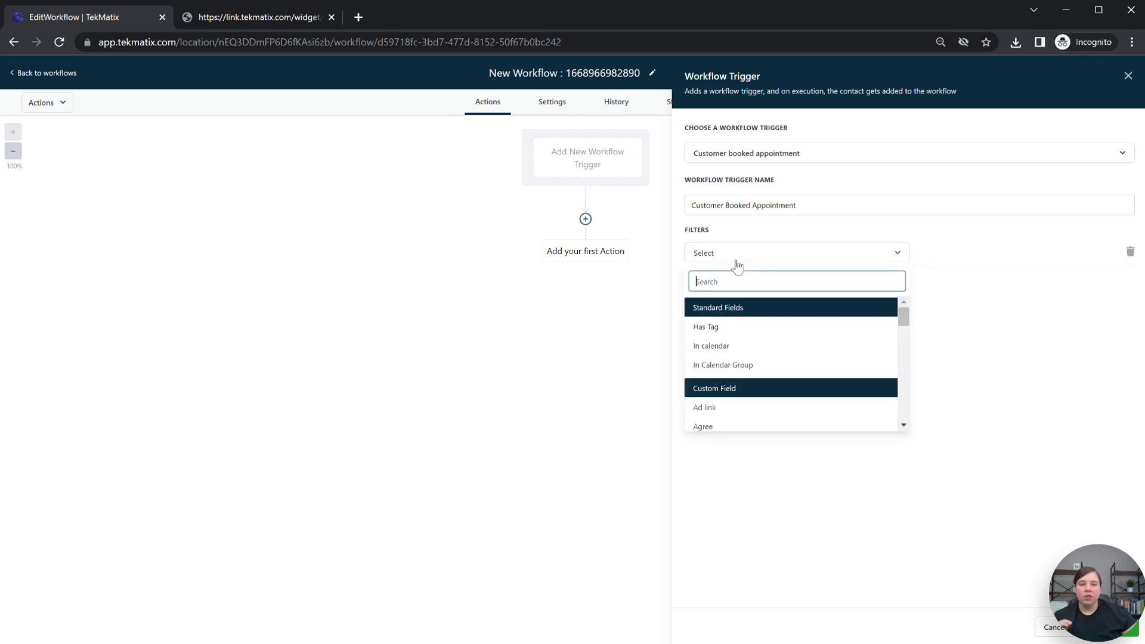
pyautogui.click(739, 348)
pyautogui.click(983, 253)
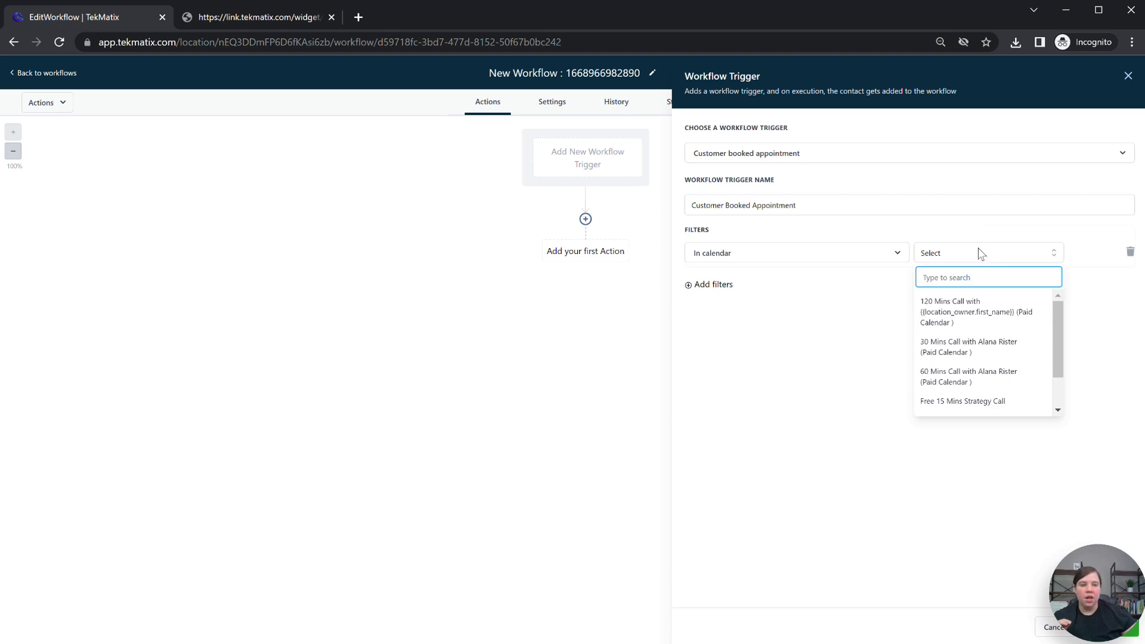
pyautogui.click(954, 307)
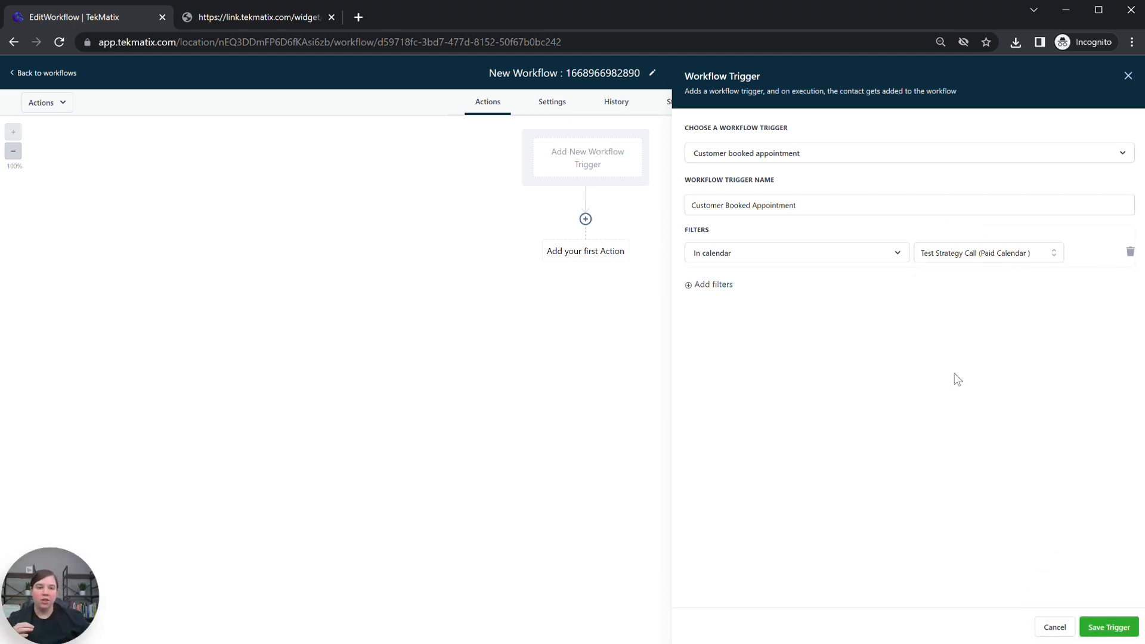
pyautogui.click(1106, 625)
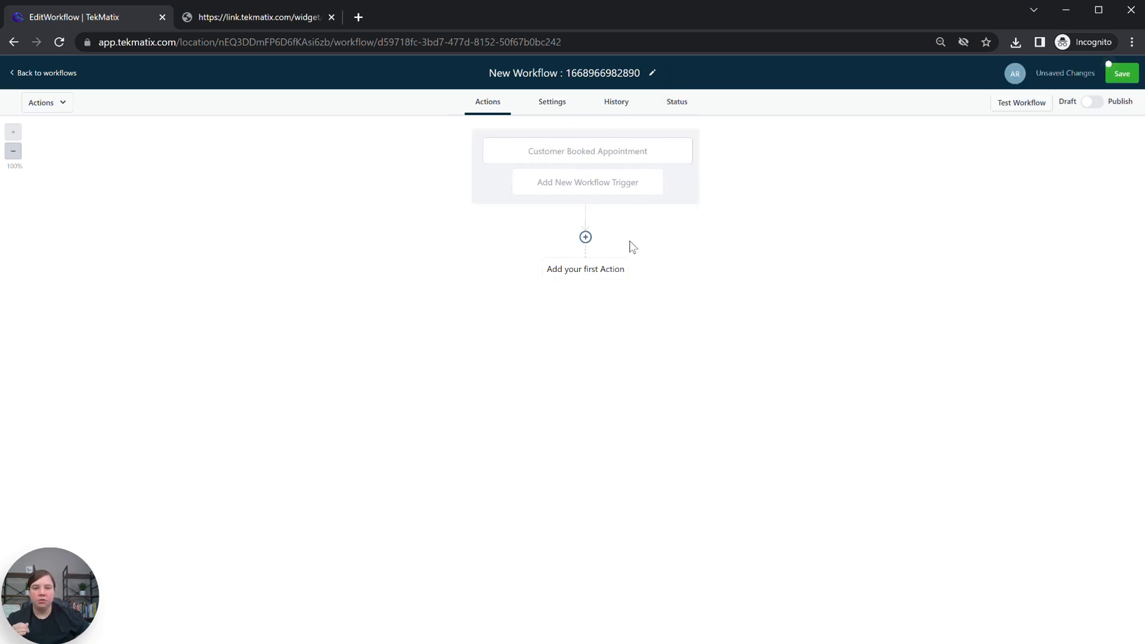
# Step: Add a Wait action under the trigger from the Conditions and workflow actions
pyautogui.click(579, 271)
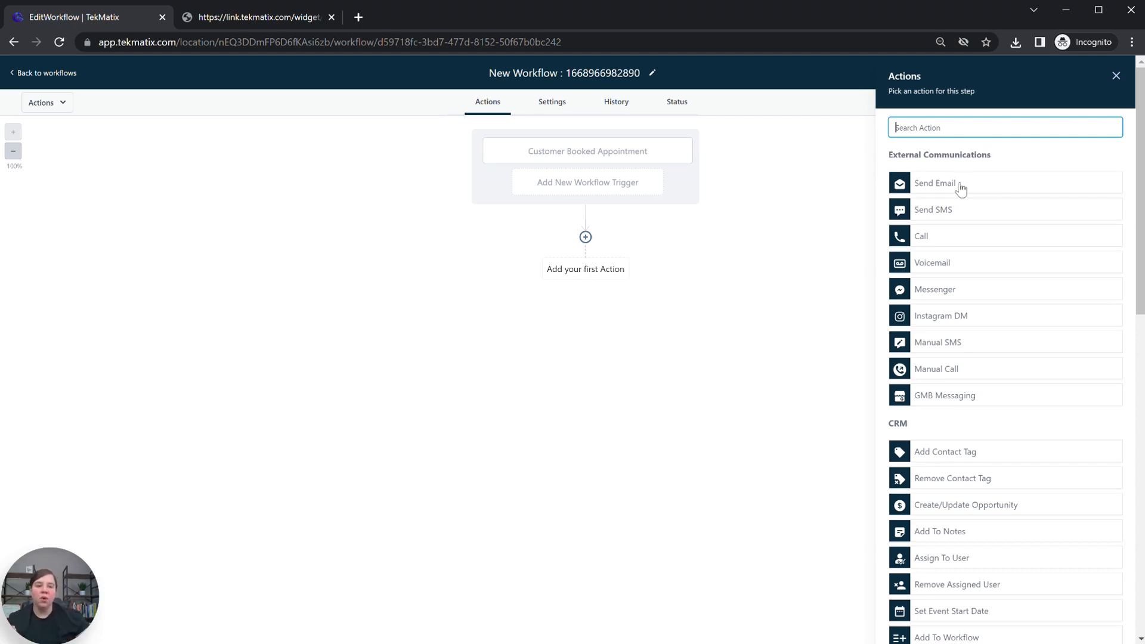
pyautogui.scroll(-1, 959, 191)
pyautogui.scroll(-3, 960, 194)
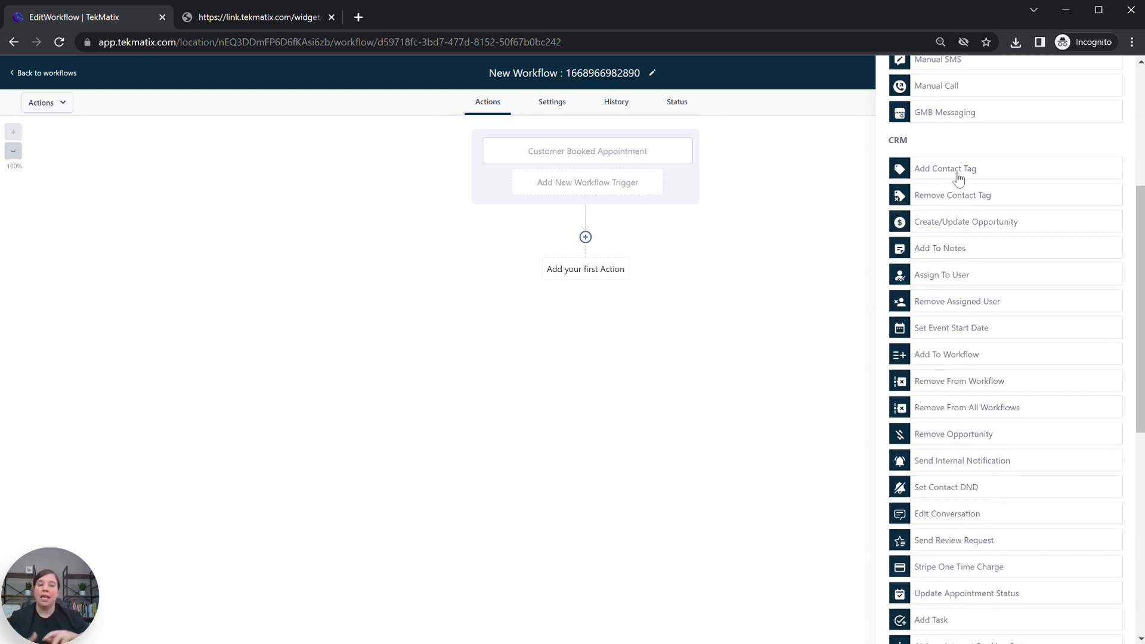
pyautogui.scroll(-1, 975, 193)
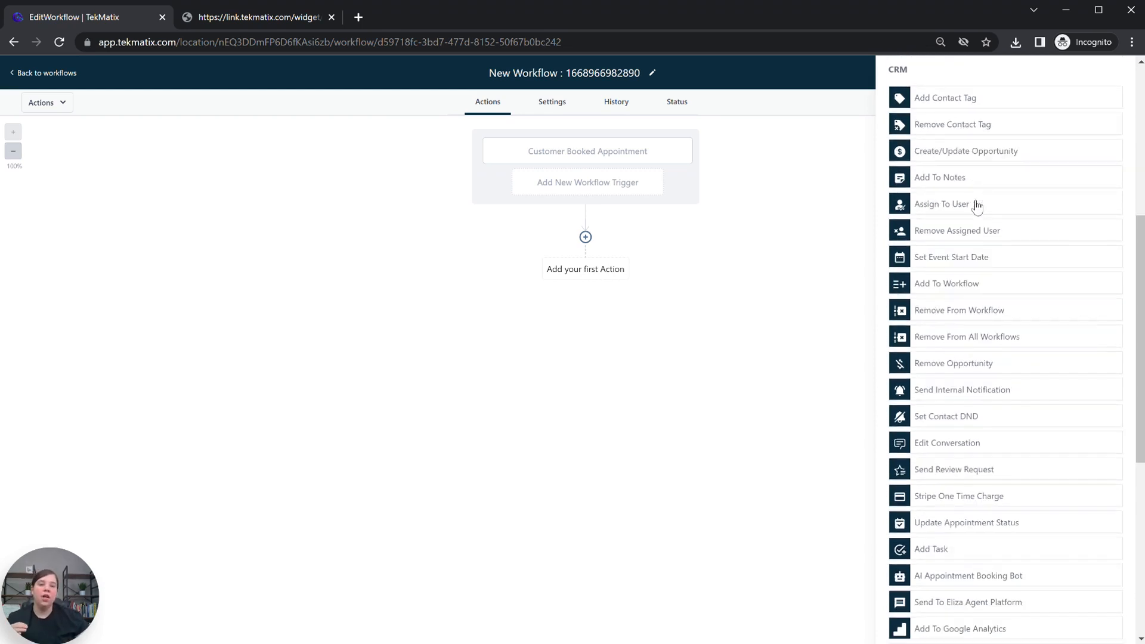
pyautogui.scroll(-1, 923, 158)
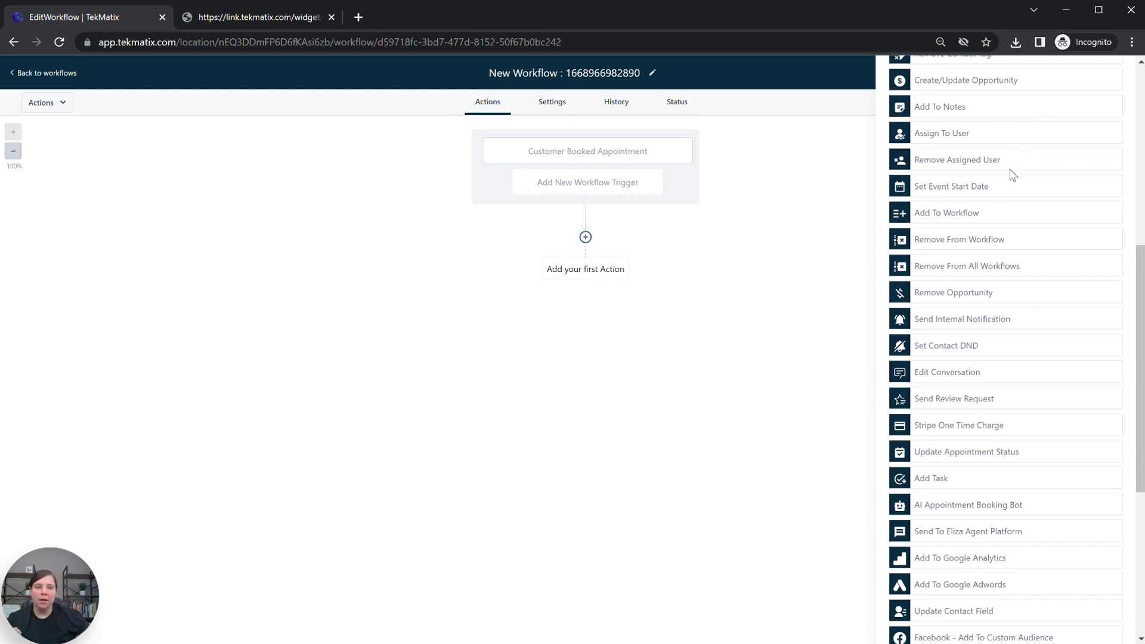
pyautogui.scroll(-5, 1012, 173)
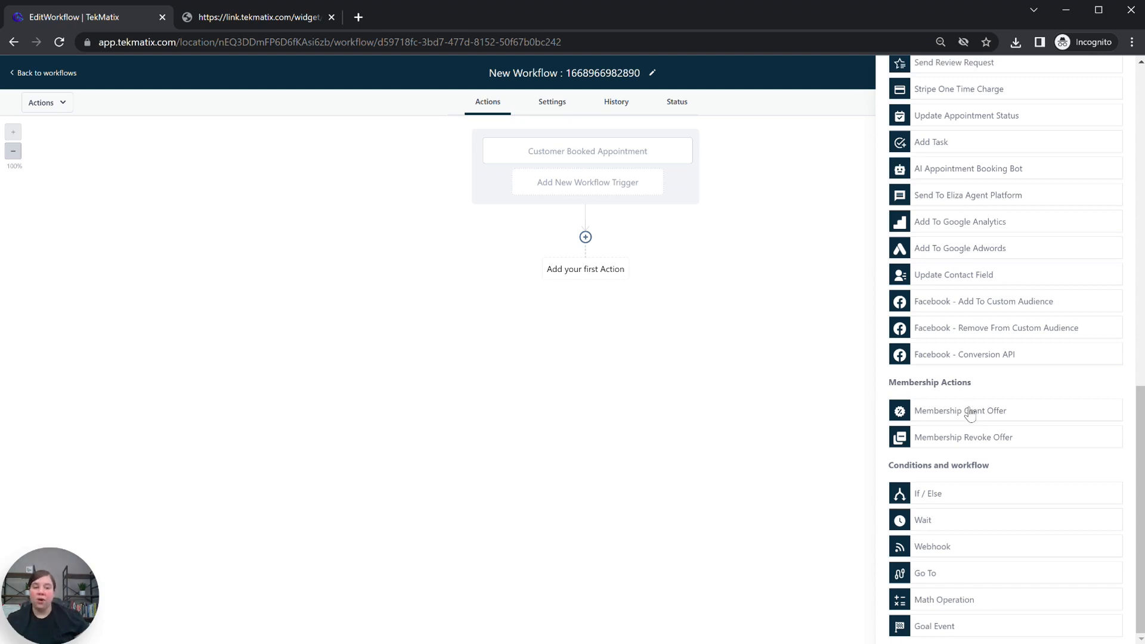
pyautogui.click(922, 521)
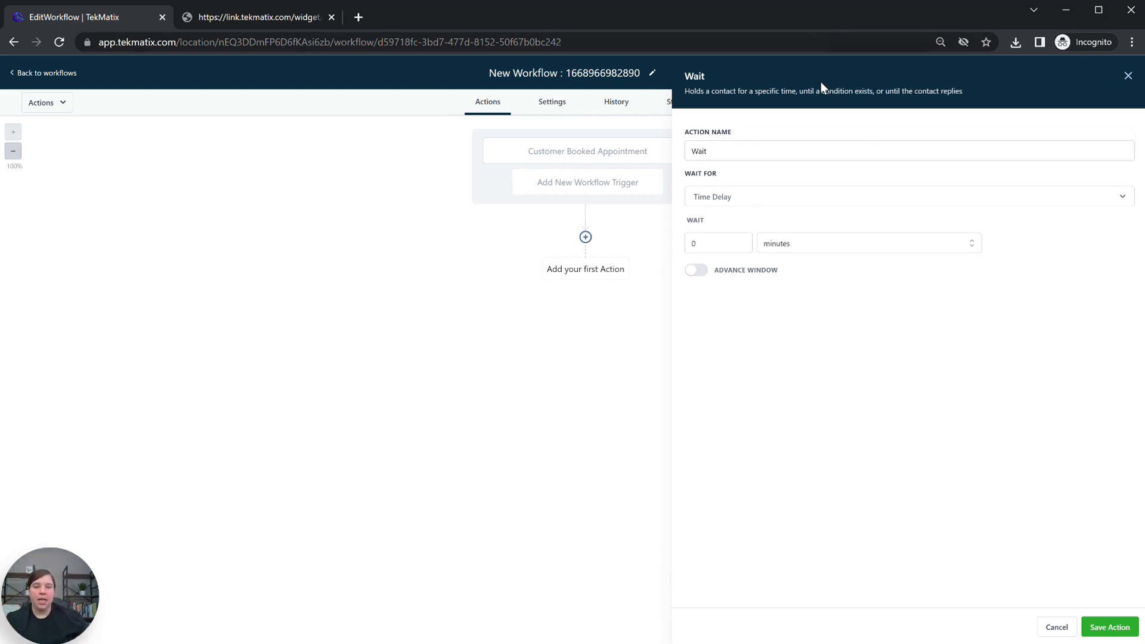
# Step: Set the Wait to 1 hour 0 minutes before the appointment time and save it
pyautogui.click(710, 198)
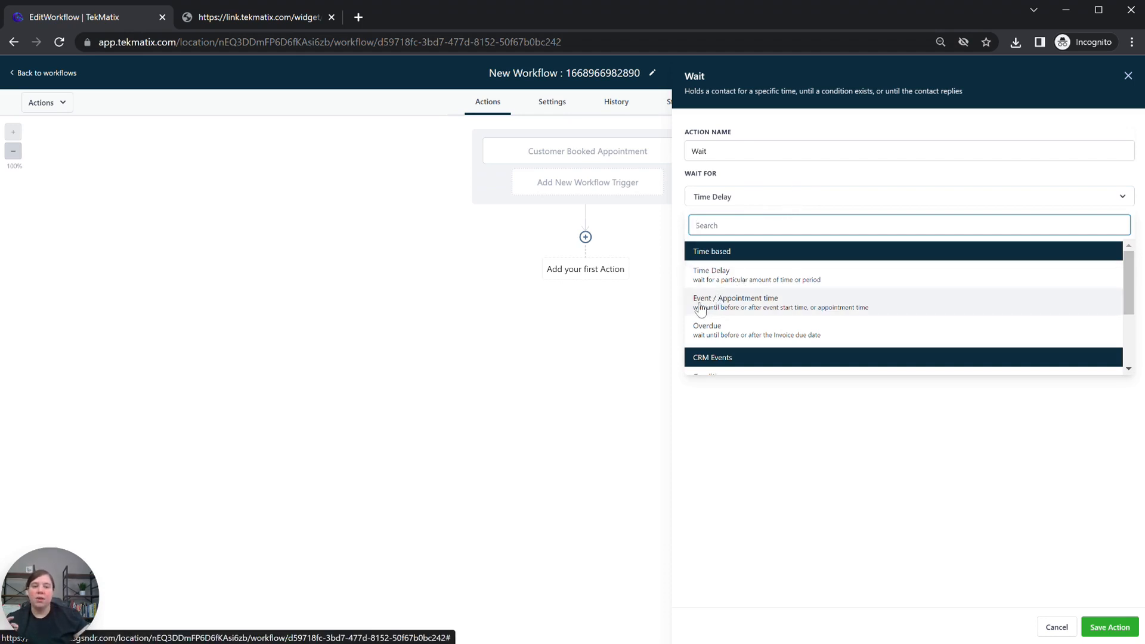
pyautogui.click(746, 304)
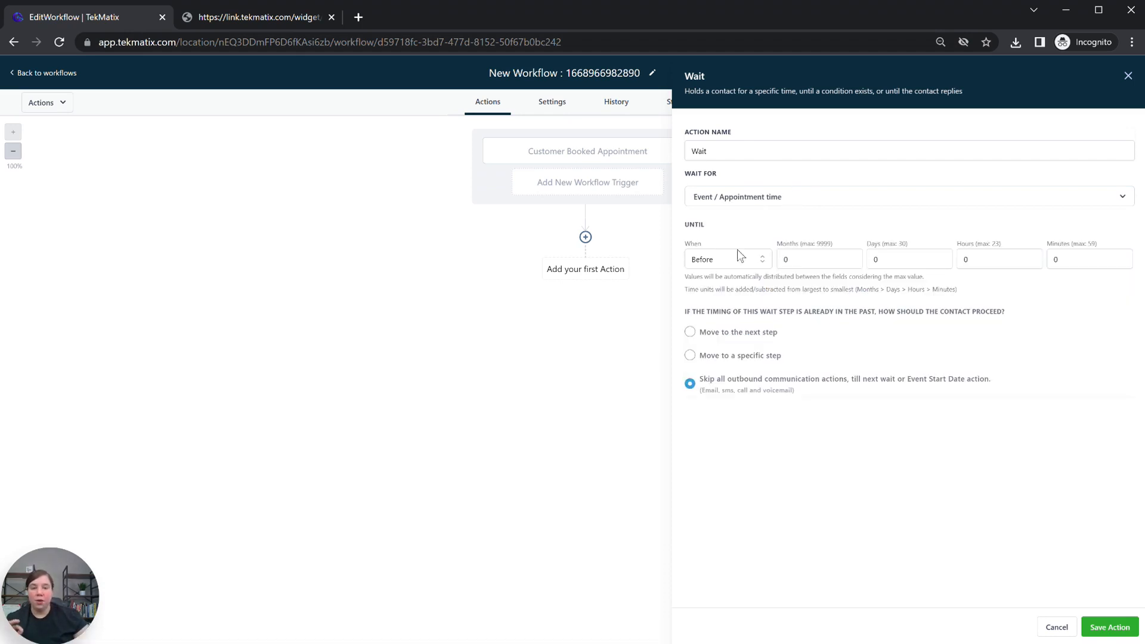
pyautogui.click(697, 260)
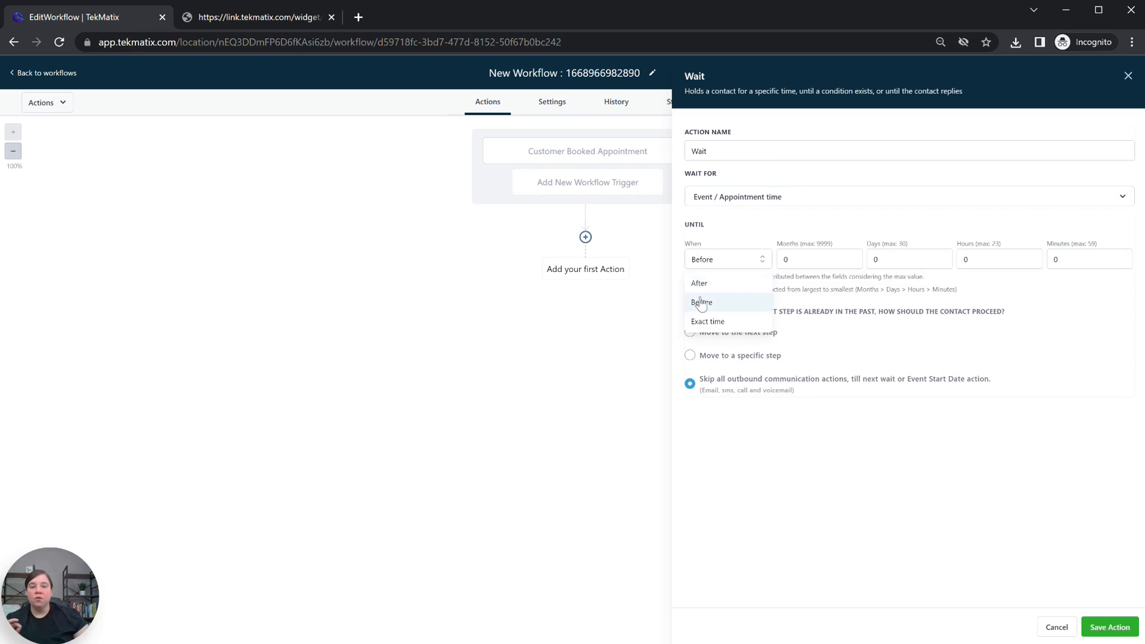
pyautogui.click(953, 299)
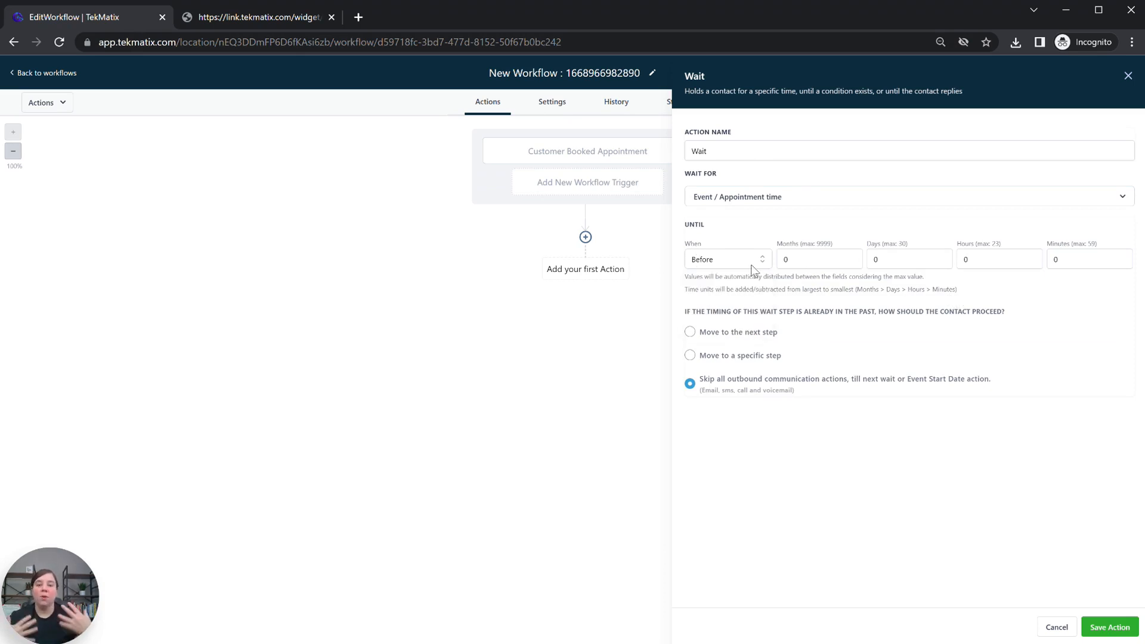
pyautogui.click(977, 262)
pyautogui.press('Tab')
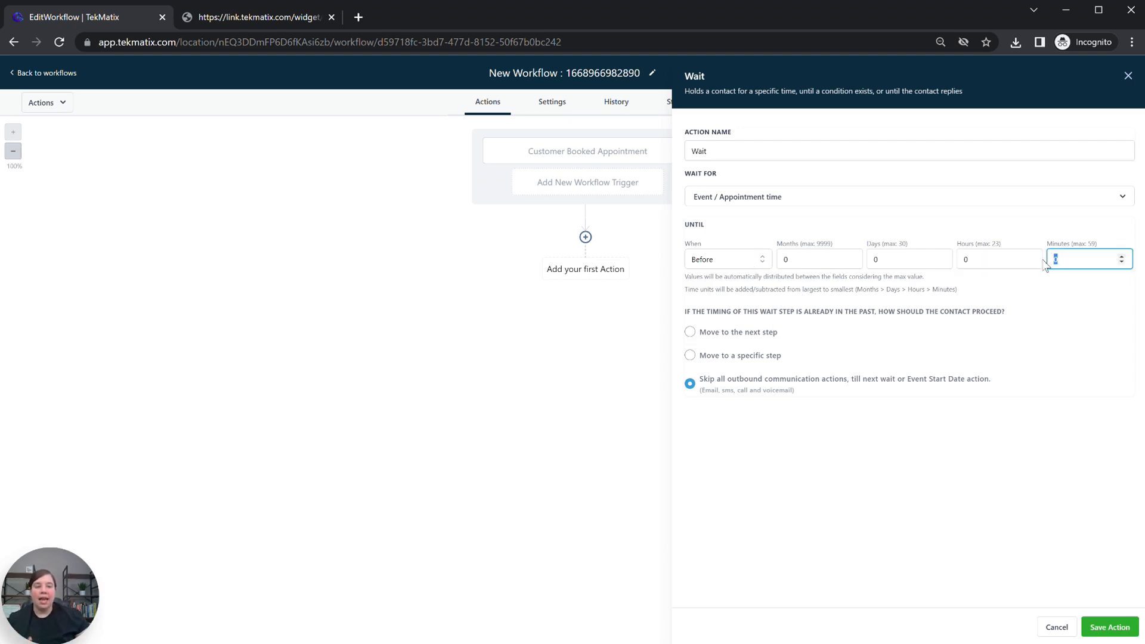
pyautogui.write('15')
pyautogui.doubleClick(961, 260)
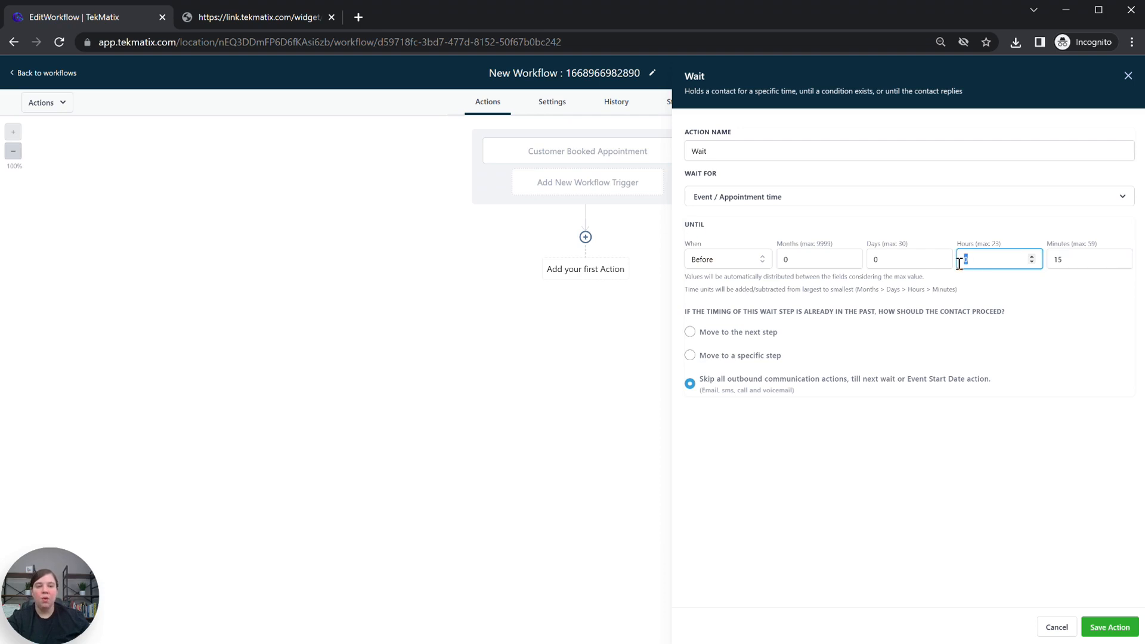
pyautogui.write('1')
pyautogui.doubleClick(1055, 261)
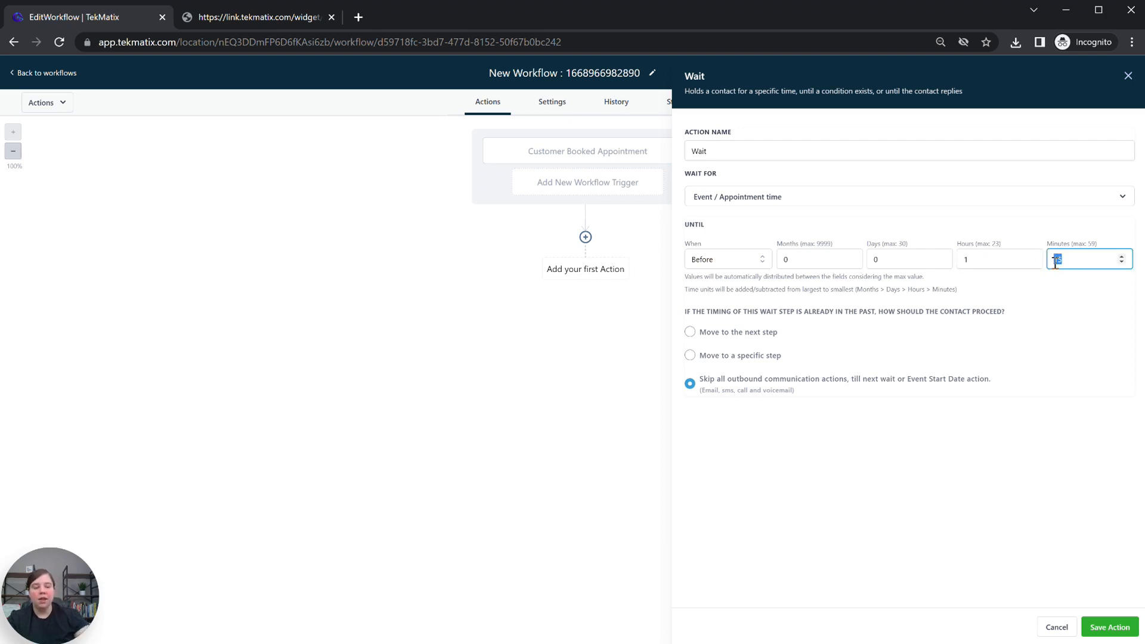
pyautogui.write('0')
pyautogui.click(1052, 316)
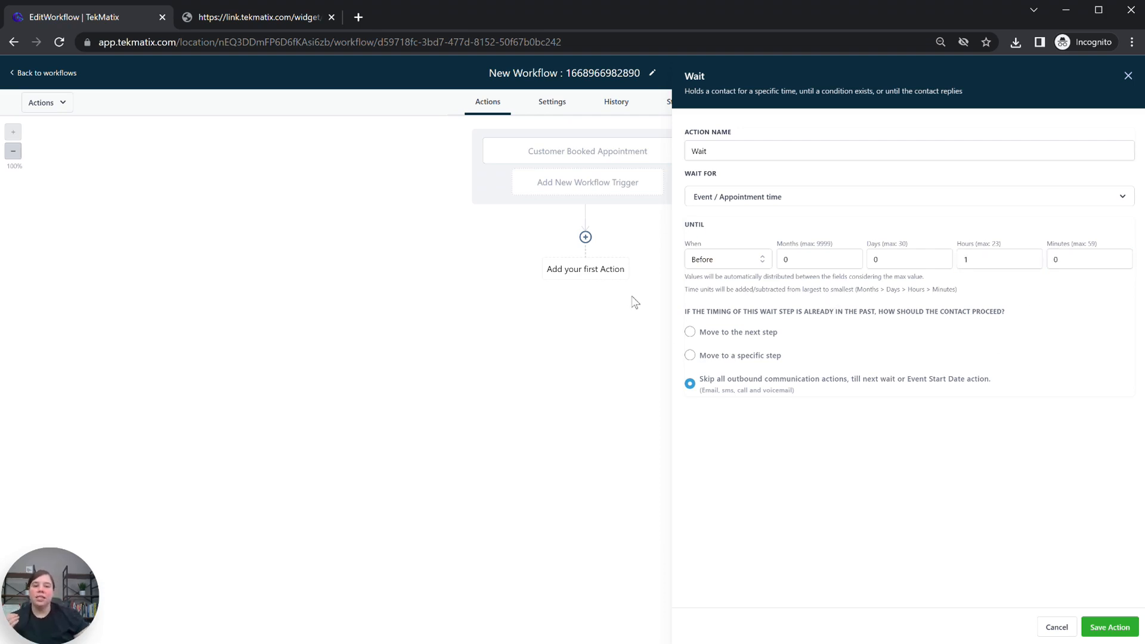
pyautogui.click(1109, 627)
# Step: Start a Send Email action after the wait, then cancel it
pyautogui.click(585, 305)
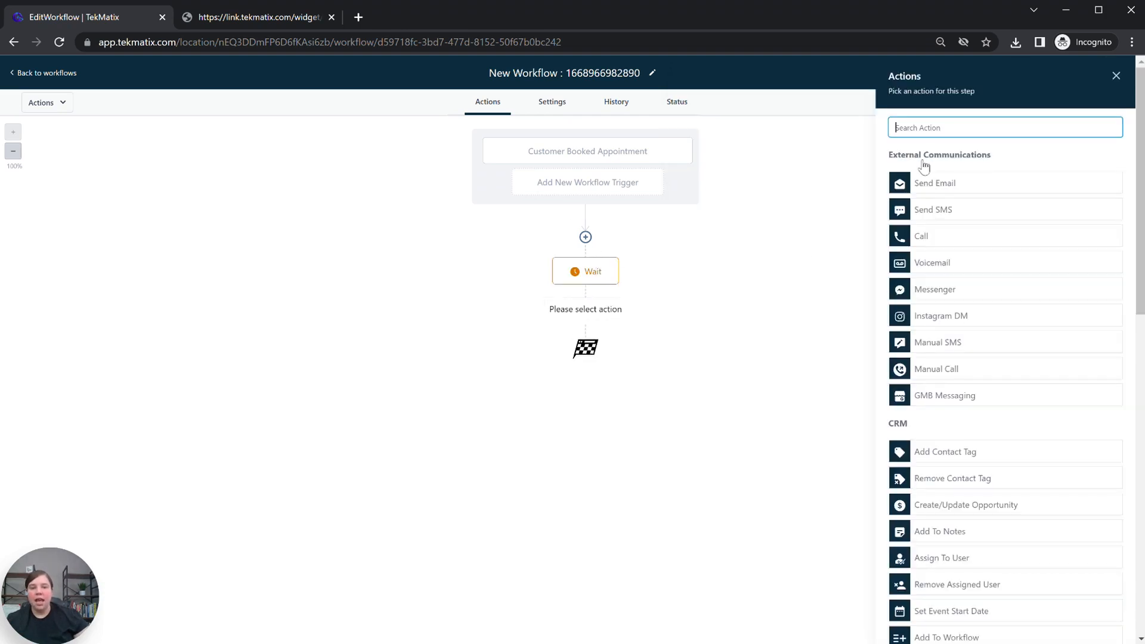
pyautogui.click(948, 184)
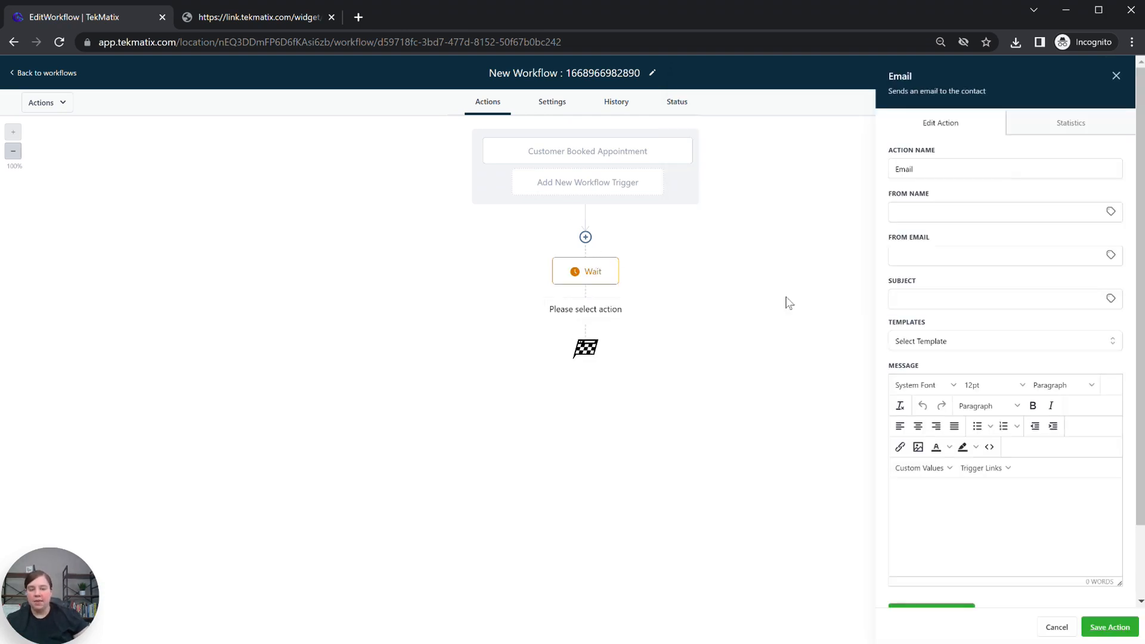
pyautogui.click(1115, 76)
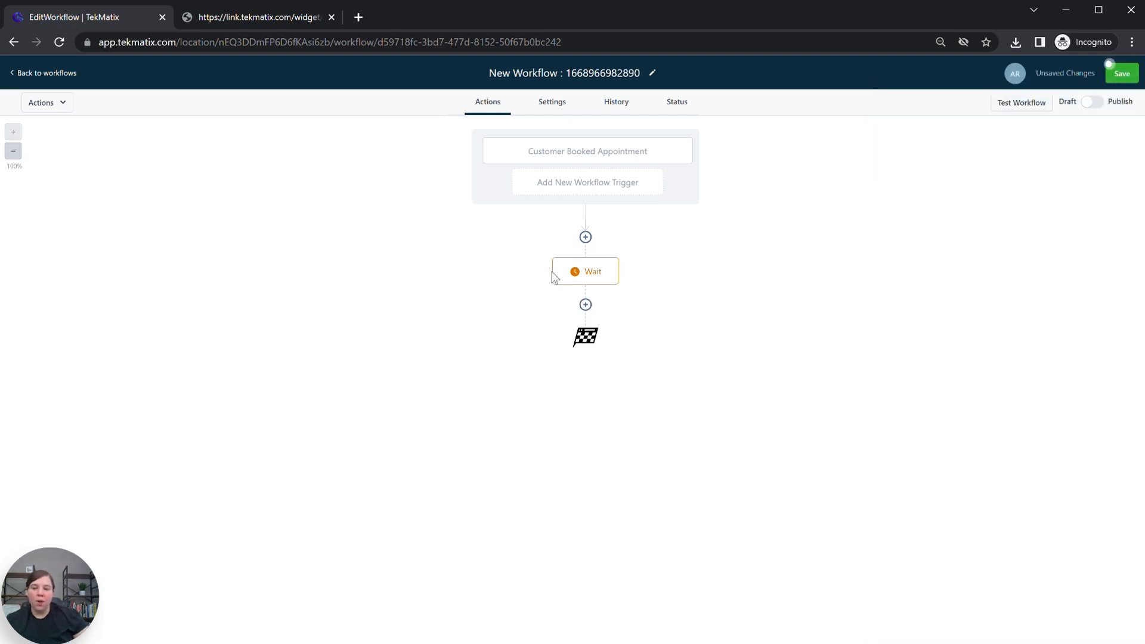